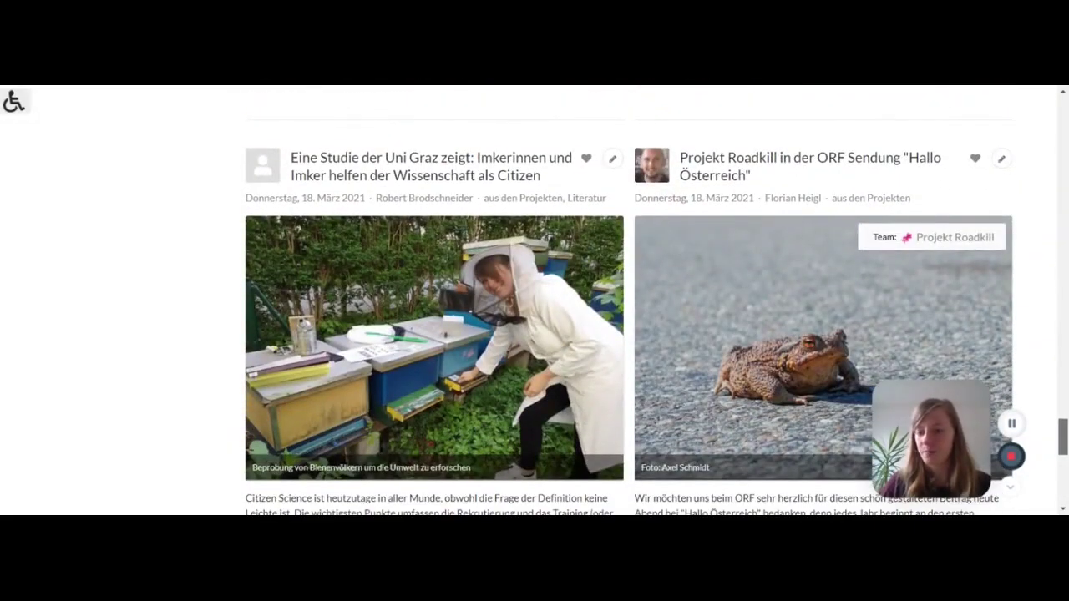
Title the new blog post "Mein erster Blogbeitrag"
{"action": "left_click_drag", "start_coordinate": [1062, 436], "coordinate": [1061, 94]}
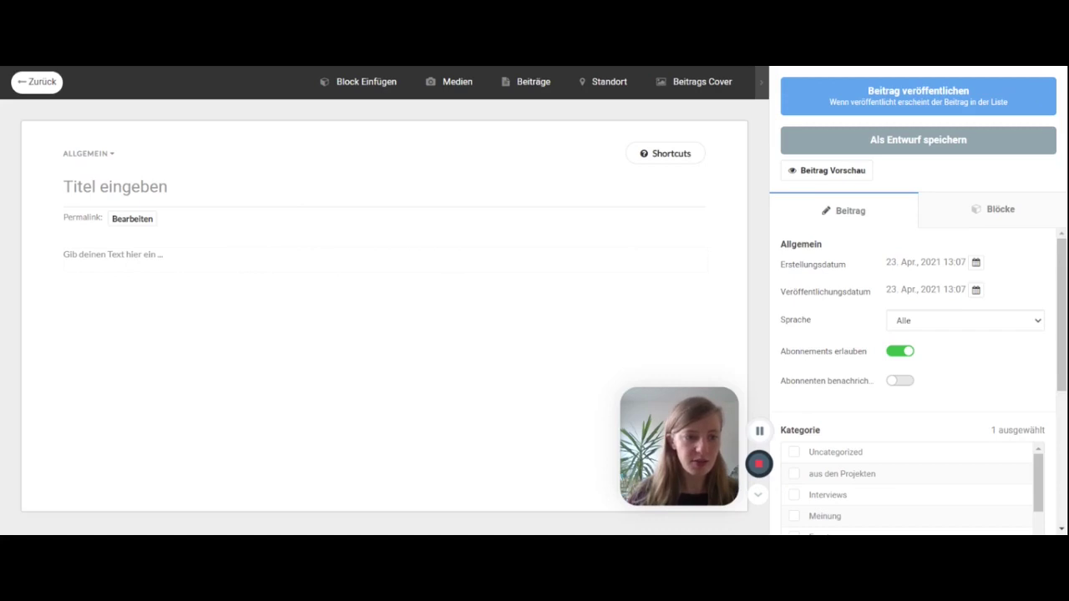
{"action": "left_click", "coordinate": [66, 187]}
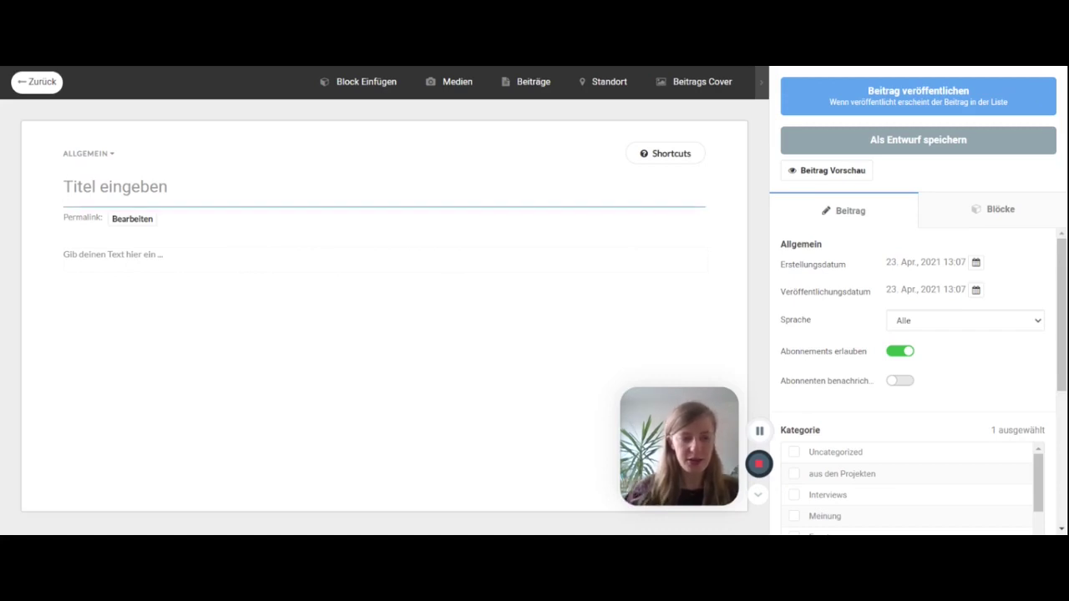
{"action": "type", "text": "Mein erster"}
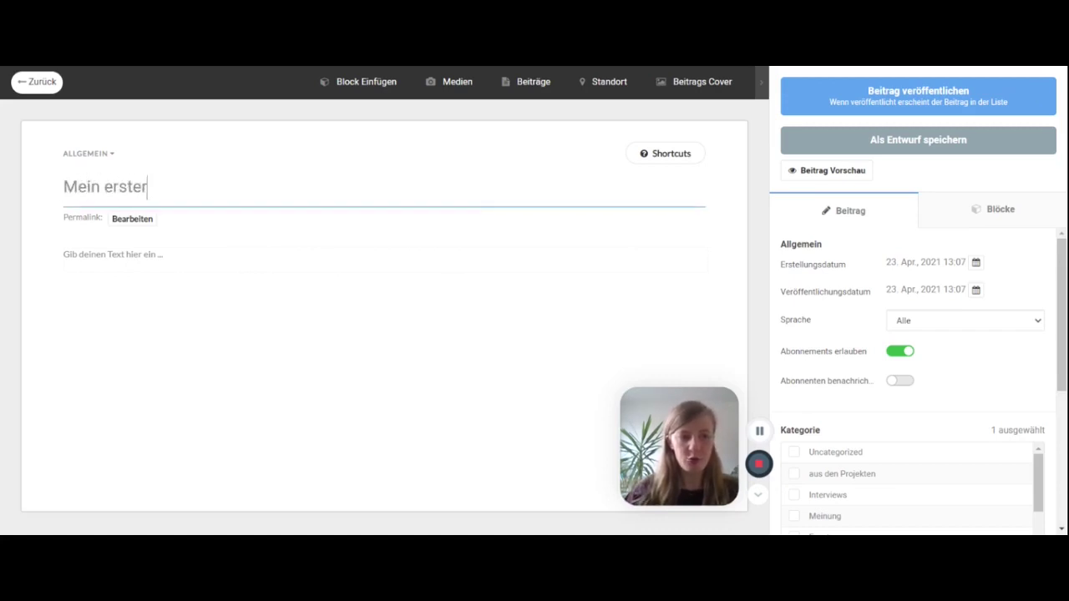
{"action": "type", "text": " Blogbeit"}
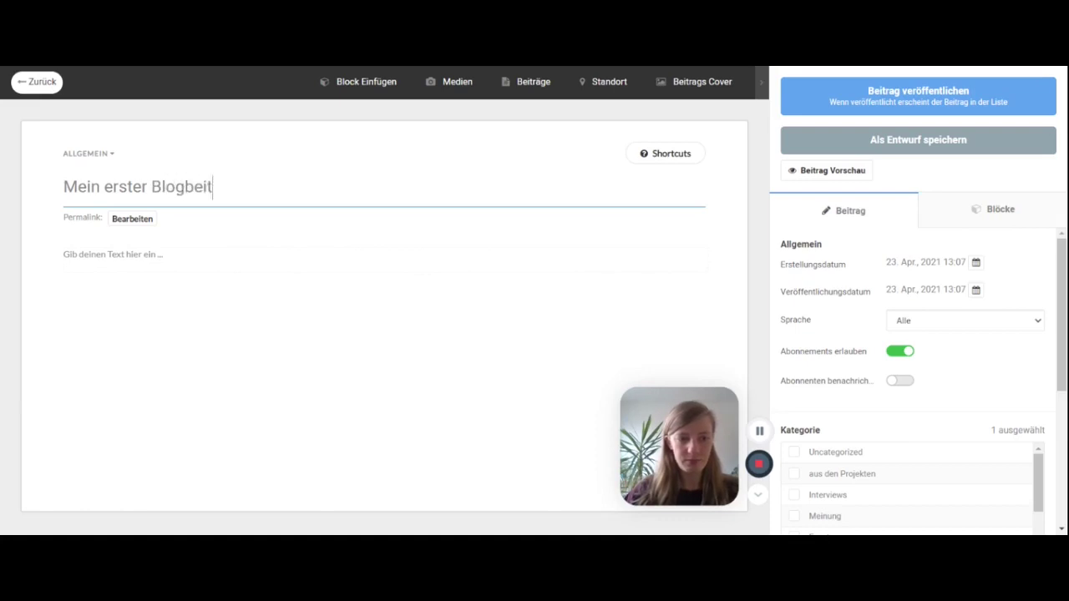
{"action": "type", "text": "rag"}
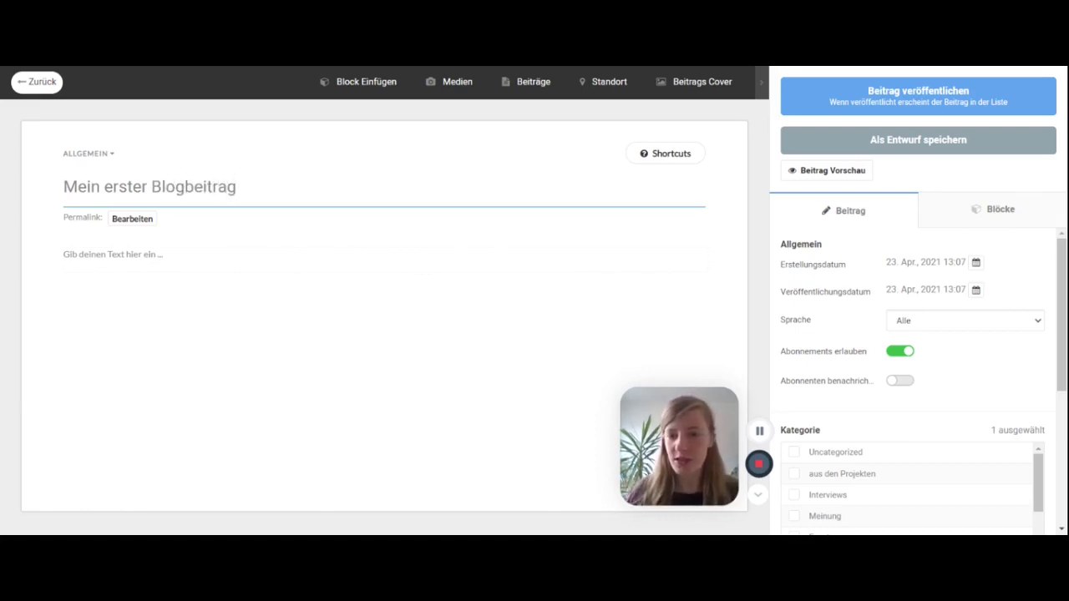
Upload the photo blog-1---foto as the post cover and caption it with "(c)" and the photographer's name
{"action": "left_click", "coordinate": [685, 94]}
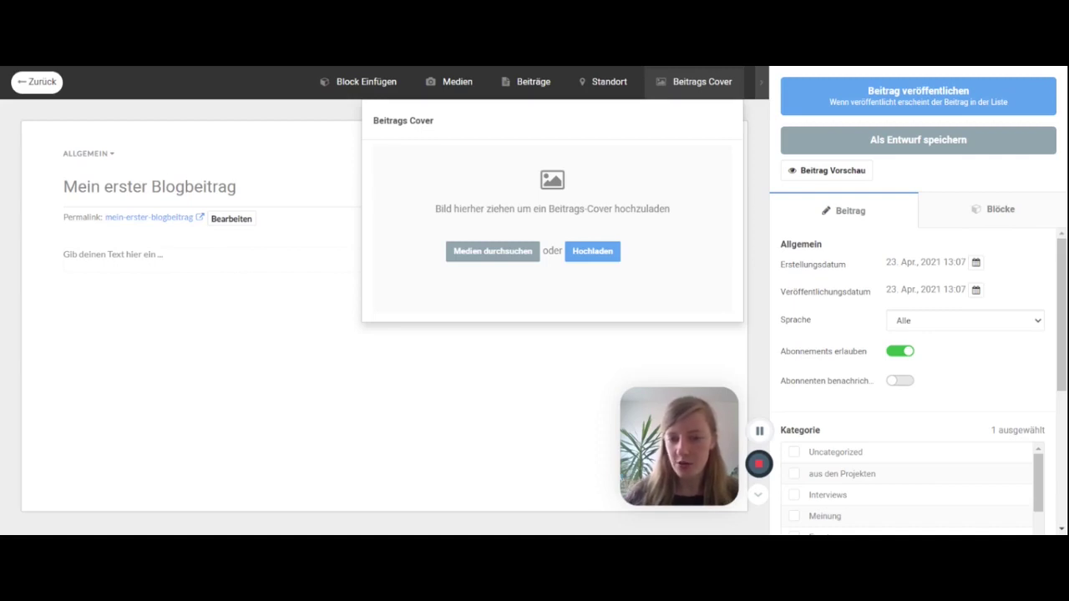
{"action": "left_click", "coordinate": [611, 254]}
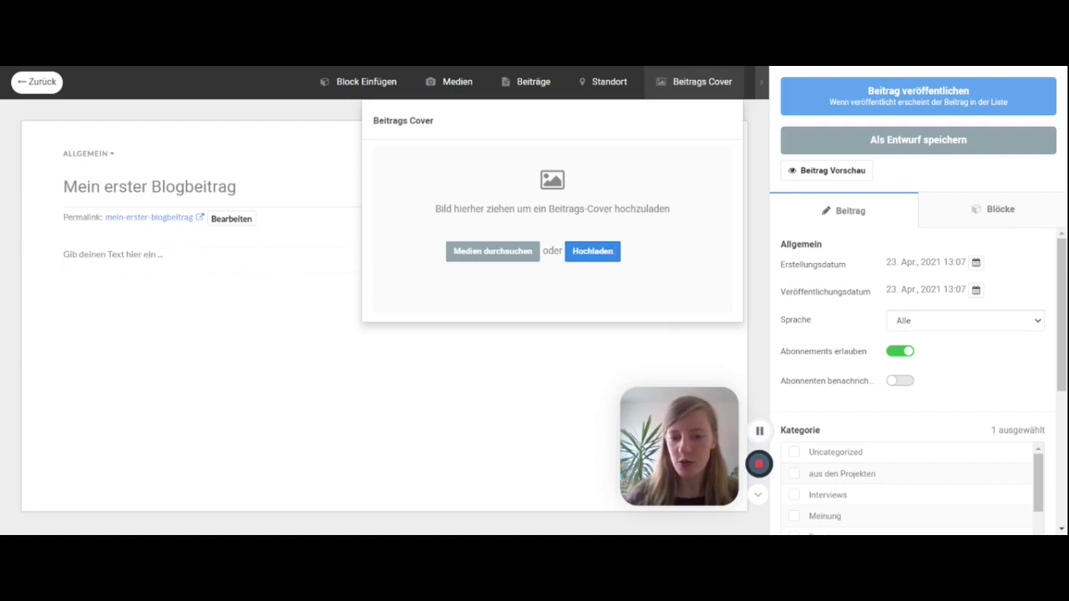
{"action": "left_click", "coordinate": [529, 256]}
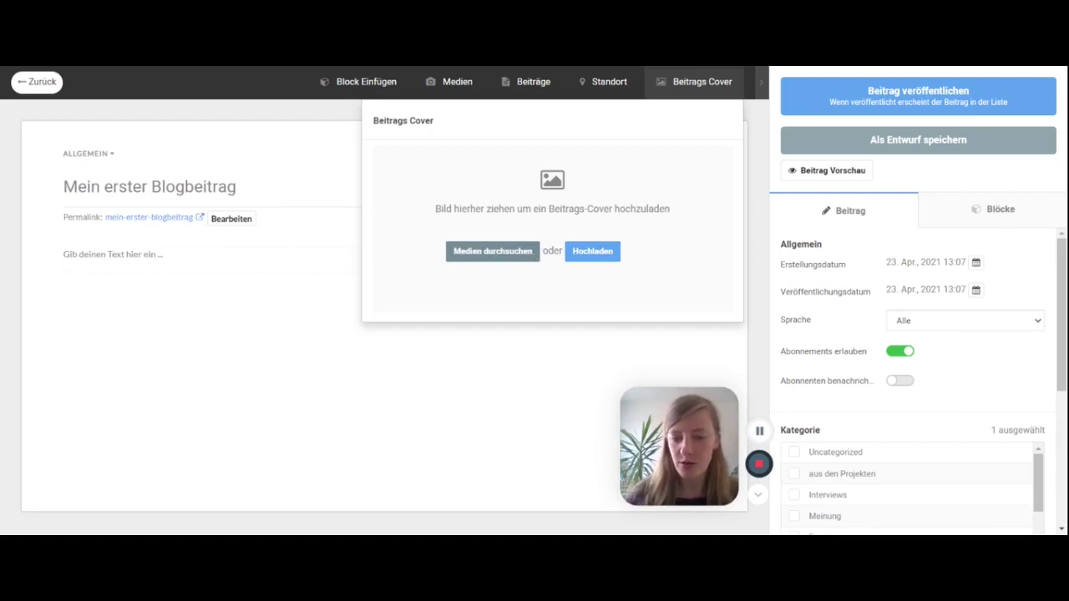
{"action": "left_click", "coordinate": [589, 256]}
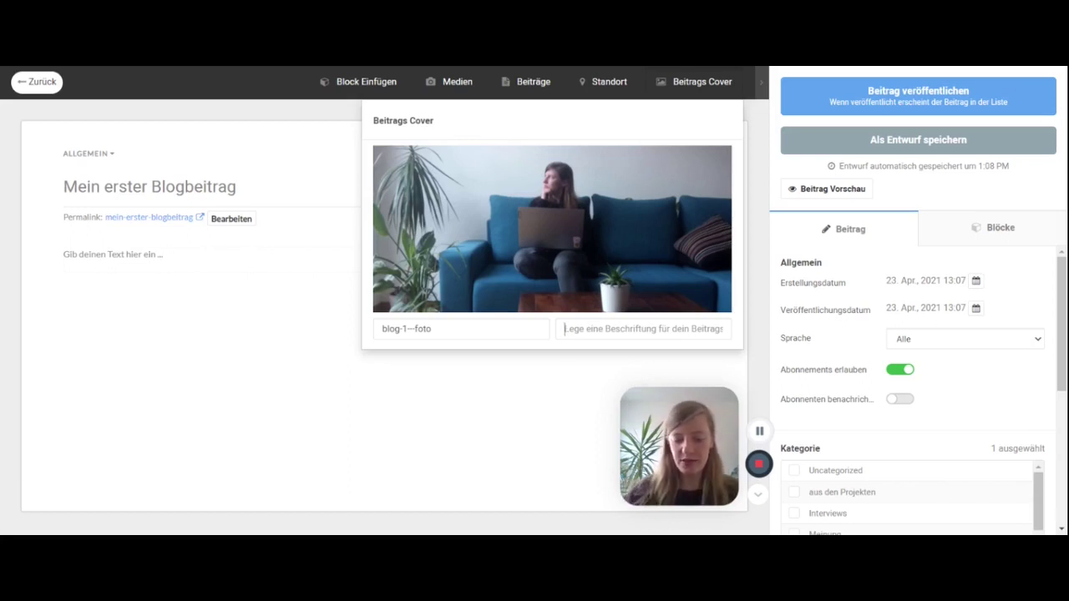
{"action": "type", "text": "(c) Lisa Recn"}
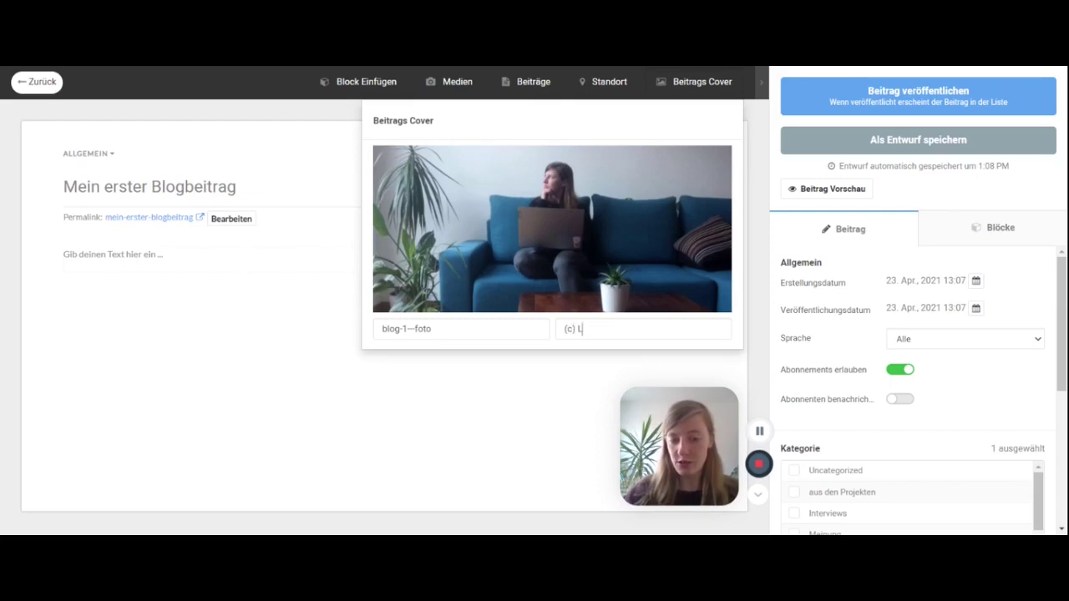
{"action": "type", "text": "ik"}
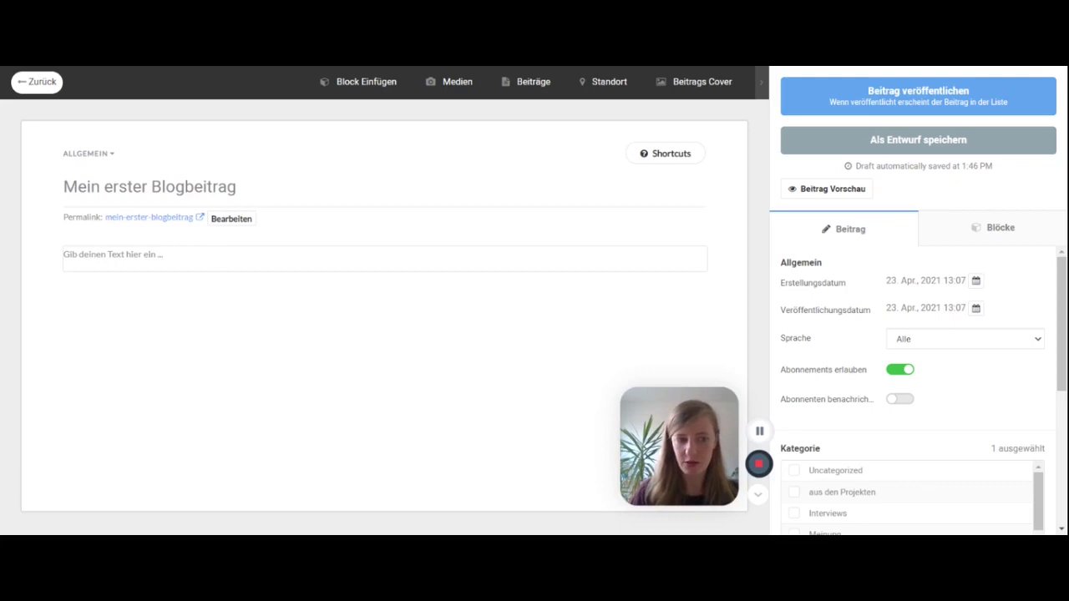
Write "Hier entsteht ein Blogbeitrag." as the post's first body text
{"action": "left_click", "coordinate": [125, 254]}
{"action": "type", "text": "Hie"}
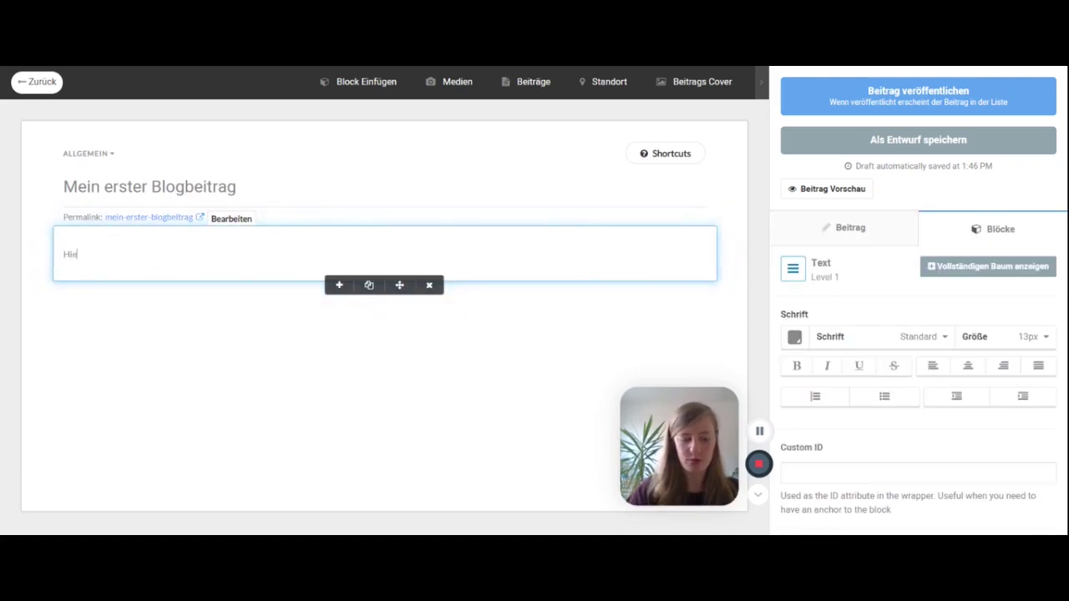
{"action": "type", "text": "r"}
{"action": "type", "text": " entsteht ei"}
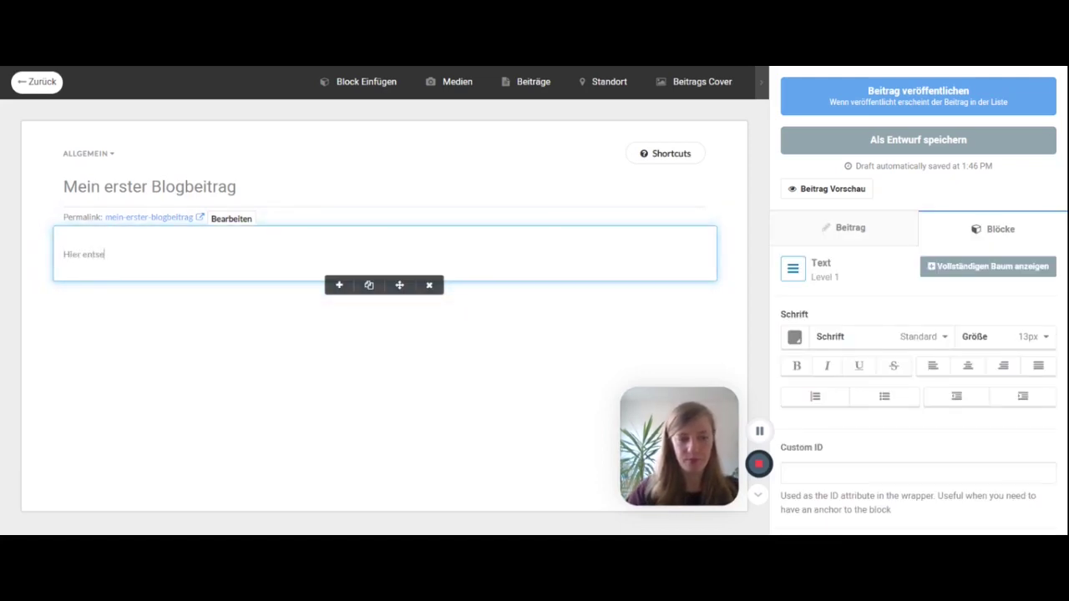
{"action": "type", "text": "n Blogbeitrag"}
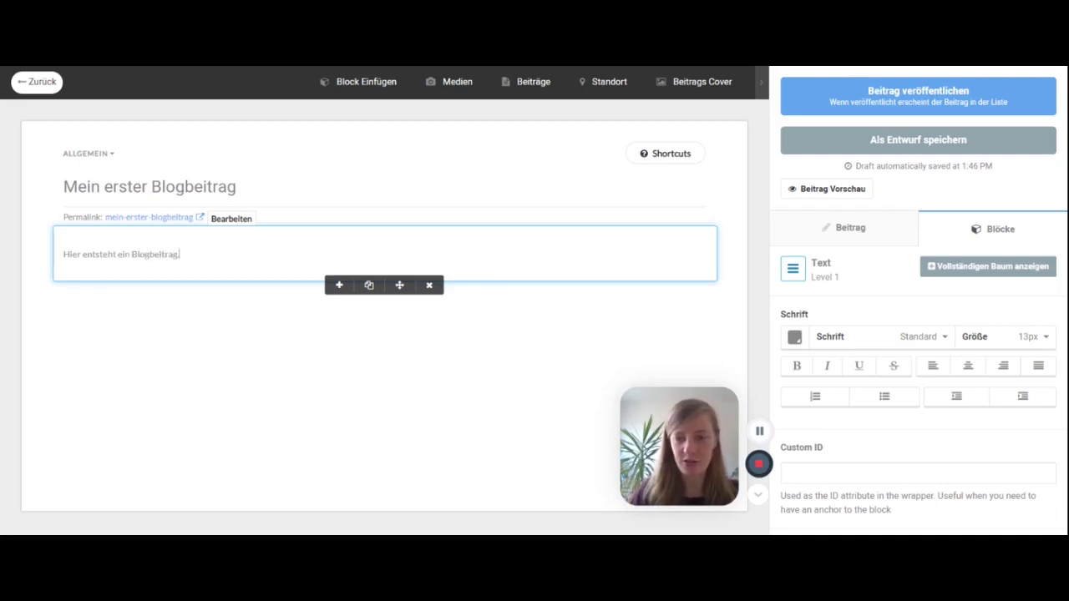
{"action": "type", "text": "."}
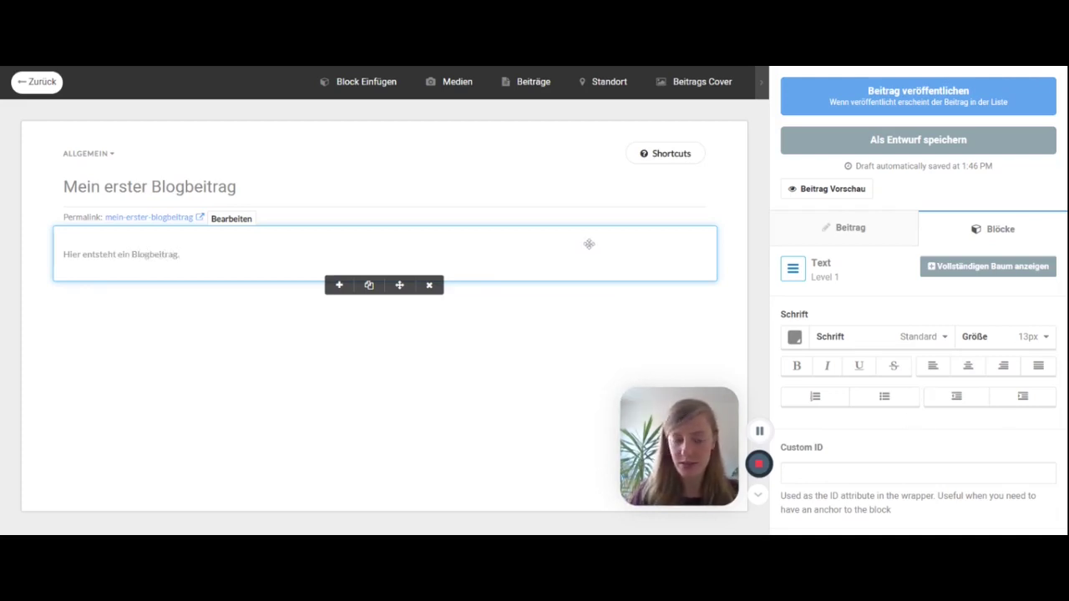
Make the word "Blogbeitrag" in the body text bold
{"action": "left_click", "coordinate": [131, 254]}
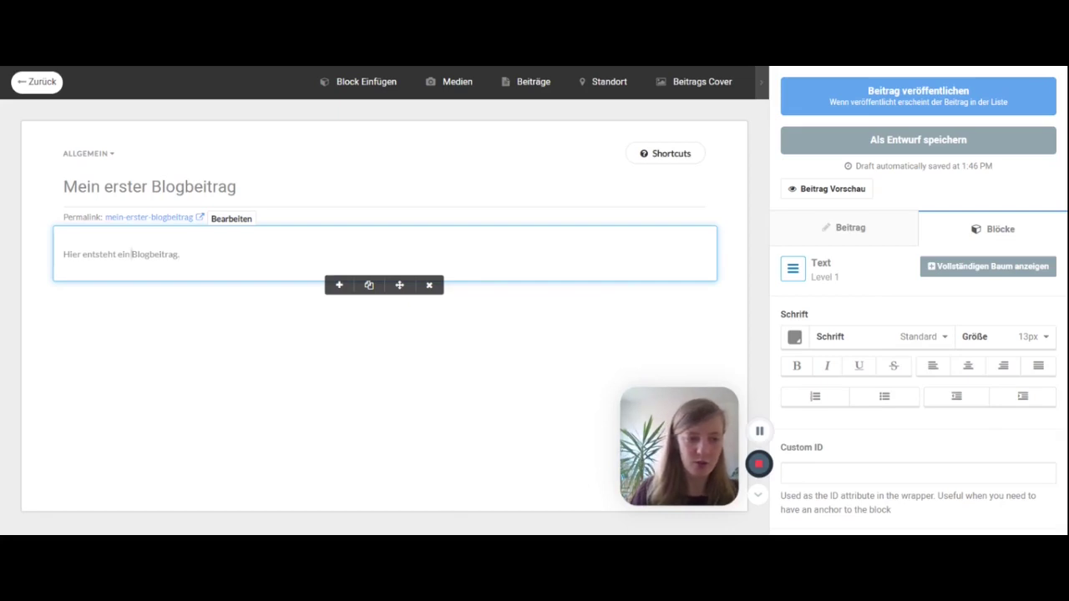
{"action": "key", "text": "shift+Right"}
{"action": "key", "text": "shift+Right"}
{"action": "key", "text": "shift+Right"}
{"action": "key", "text": "shift+Right"}
{"action": "key", "text": "shift+Right"}
{"action": "key", "text": "shift+Right"}
{"action": "key", "text": "shift+Right"}
{"action": "key", "text": "shift+Right"}
{"action": "key", "text": "shift+Right"}
{"action": "key", "text": "shift+Right"}
{"action": "key", "text": "shift+Right"}
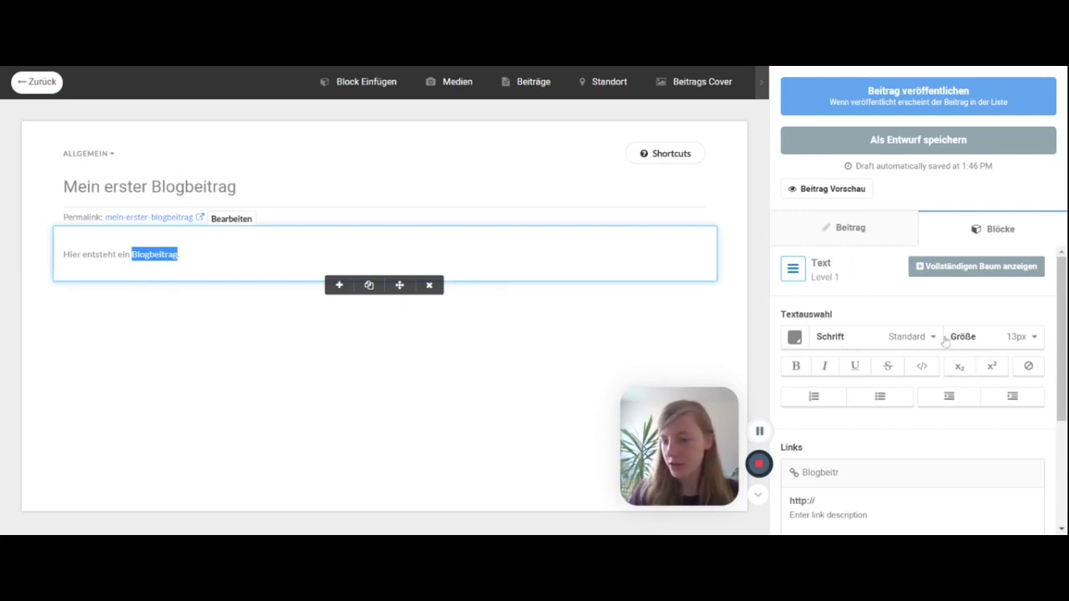
{"action": "left_click", "coordinate": [797, 369]}
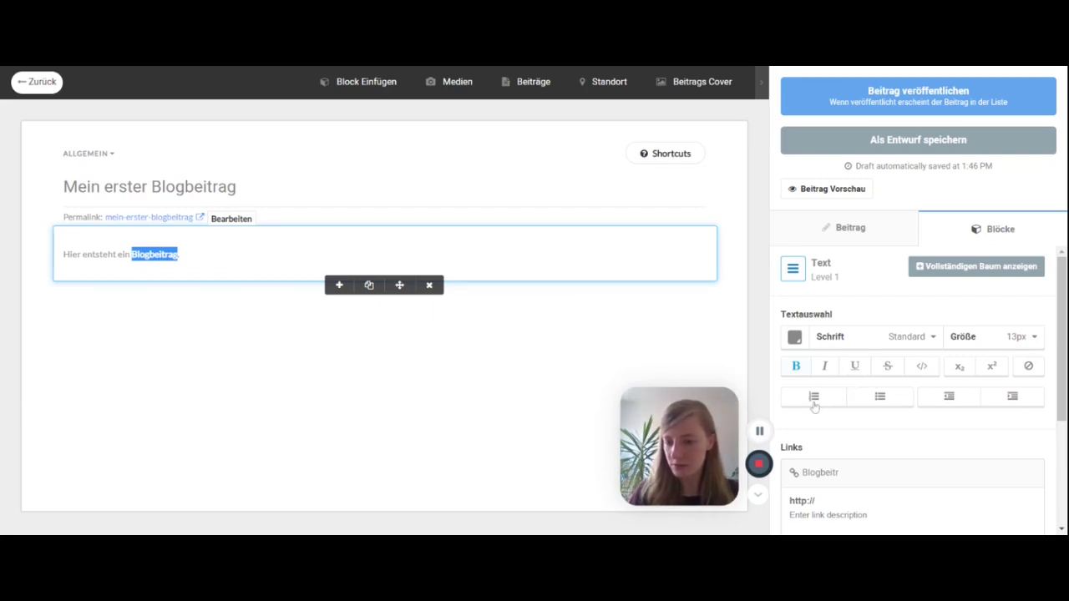
Colour the selected word "Blogbeitrag" dark red by entering a custom hex colour code
{"action": "left_click", "coordinate": [795, 339]}
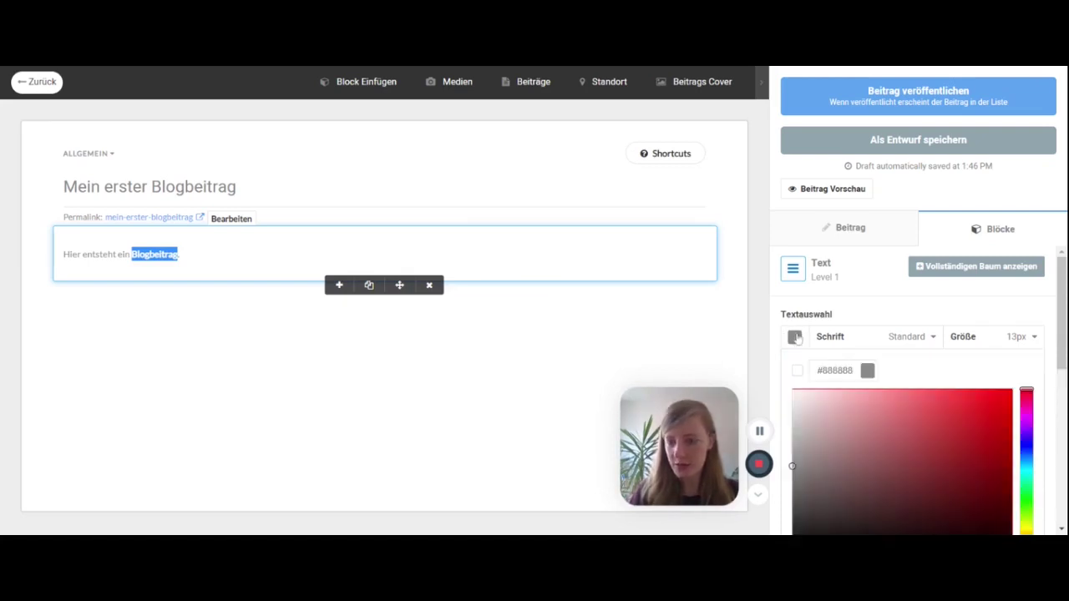
{"action": "left_click_drag", "start_coordinate": [822, 370], "coordinate": [854, 370]}
{"action": "type", "text": "C"}
{"action": "type", "text": "C3E"}
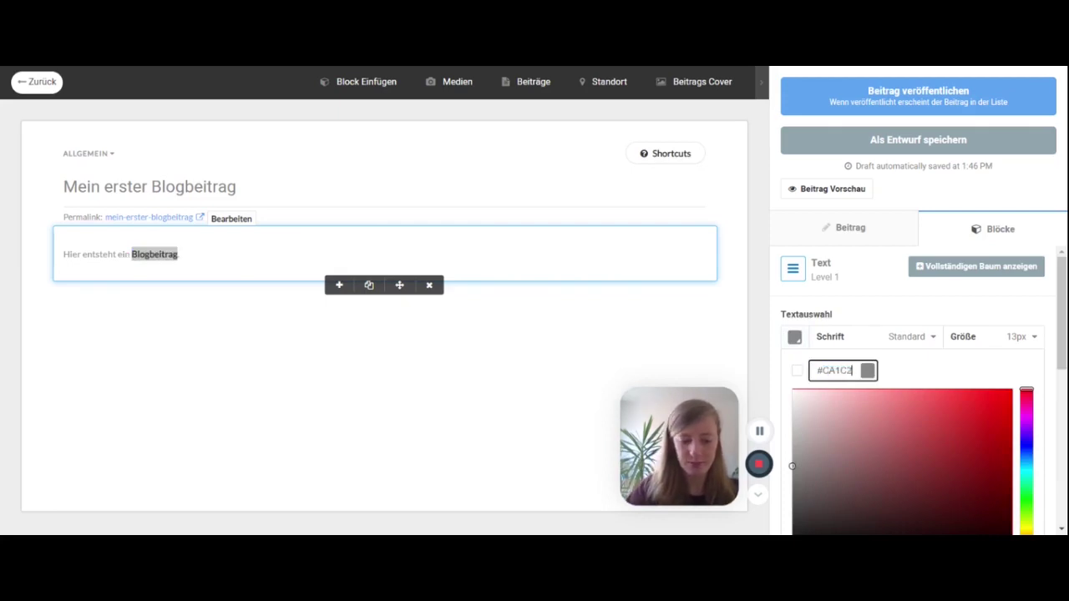
{"action": "key", "text": "Return"}
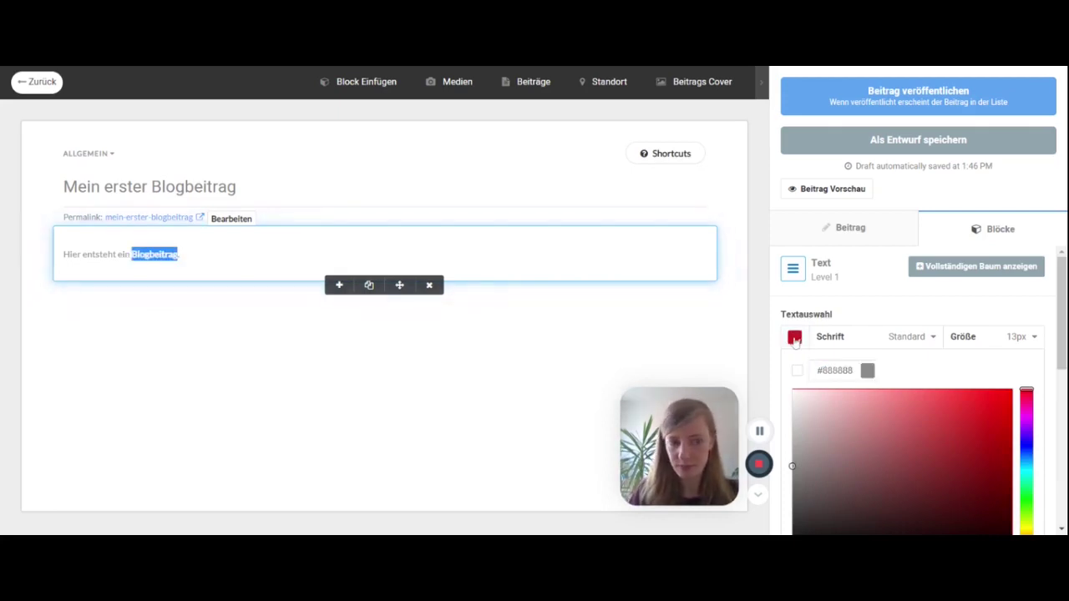
{"action": "left_click", "coordinate": [803, 344]}
Add the line "Dies ist ein Link." below the first sentence, separated by an empty line
{"action": "left_click", "coordinate": [181, 253]}
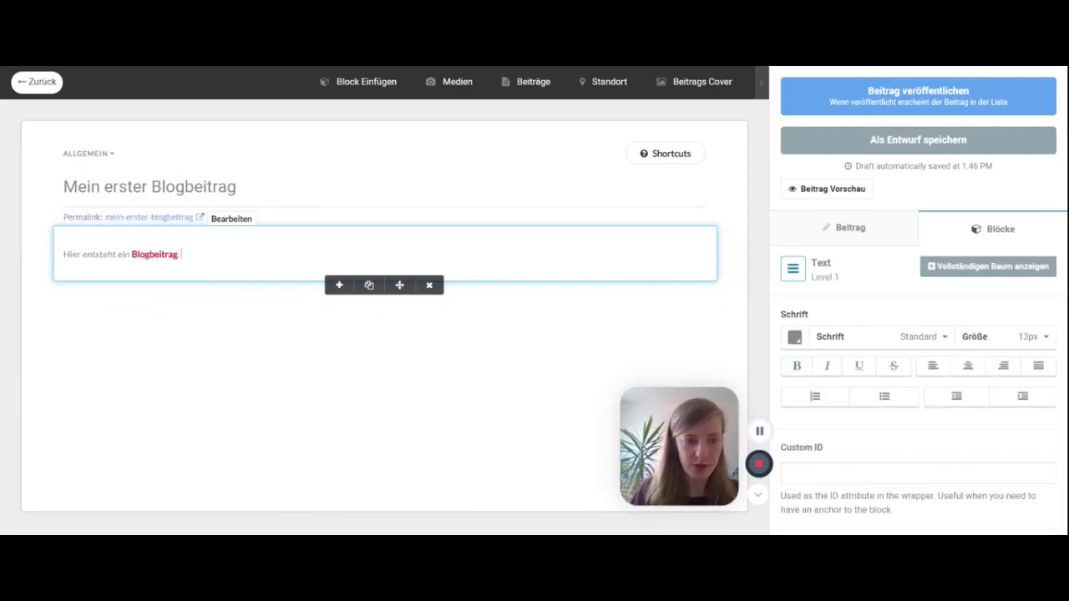
{"action": "key", "text": "Return"}
{"action": "key", "text": "Return"}
{"action": "type", "text": "D"}
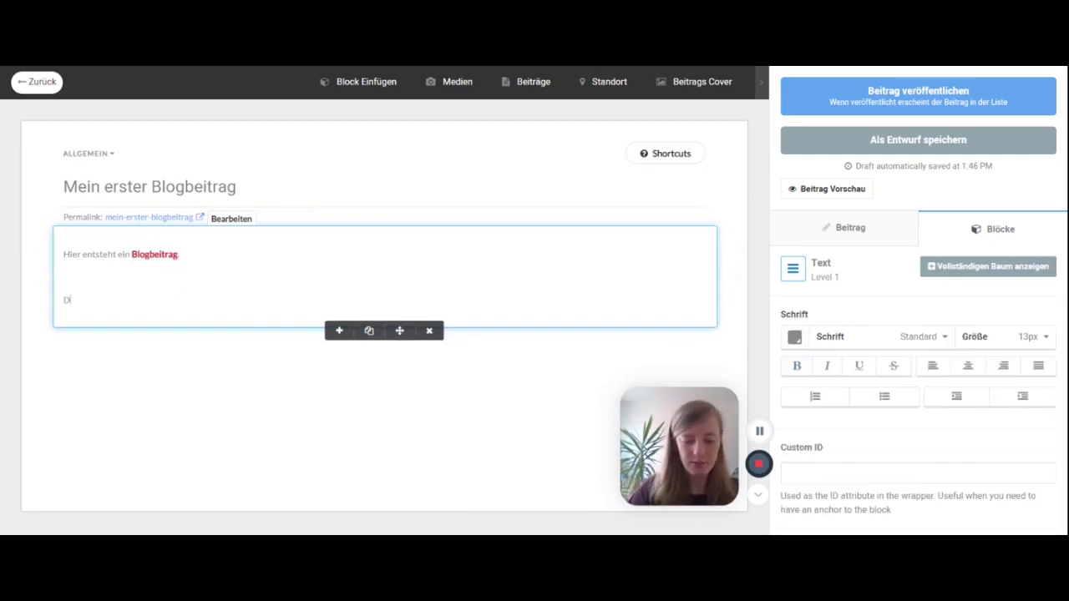
{"action": "type", "text": "ies ist ein Li"}
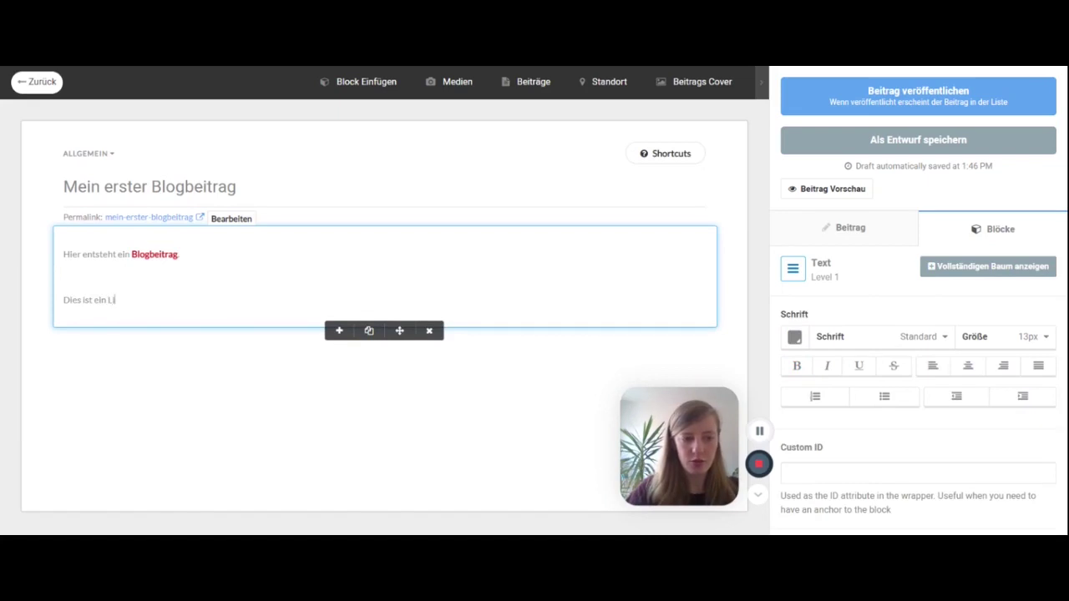
{"action": "type", "text": "nk."}
{"action": "key", "text": "shift+Left"}
{"action": "key", "text": "shift+Left"}
{"action": "key", "text": "shift+Left"}
{"action": "key", "text": "shift+Left"}
{"action": "key", "text": "shift+Left"}
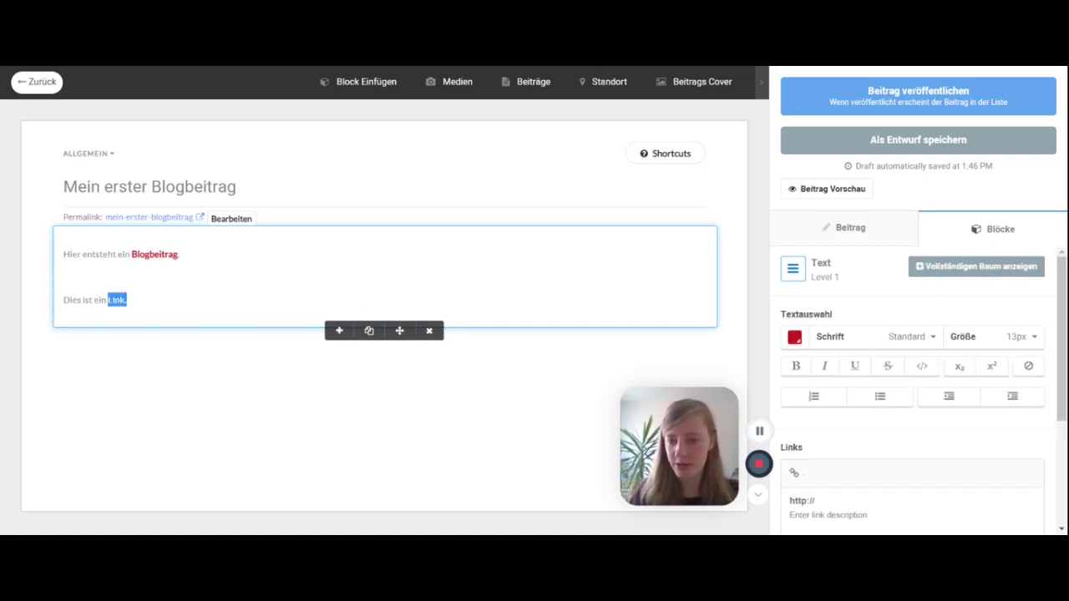
{"action": "scroll", "coordinate": [850, 337], "scroll_direction": "down", "scroll_amount": 1}
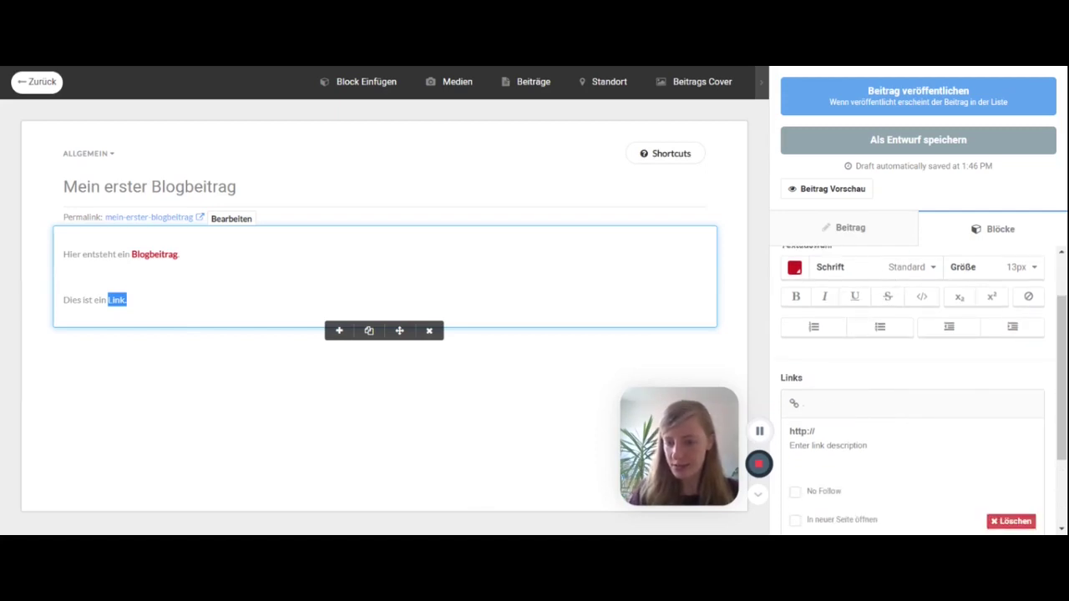
{"action": "left_click", "coordinate": [801, 431]}
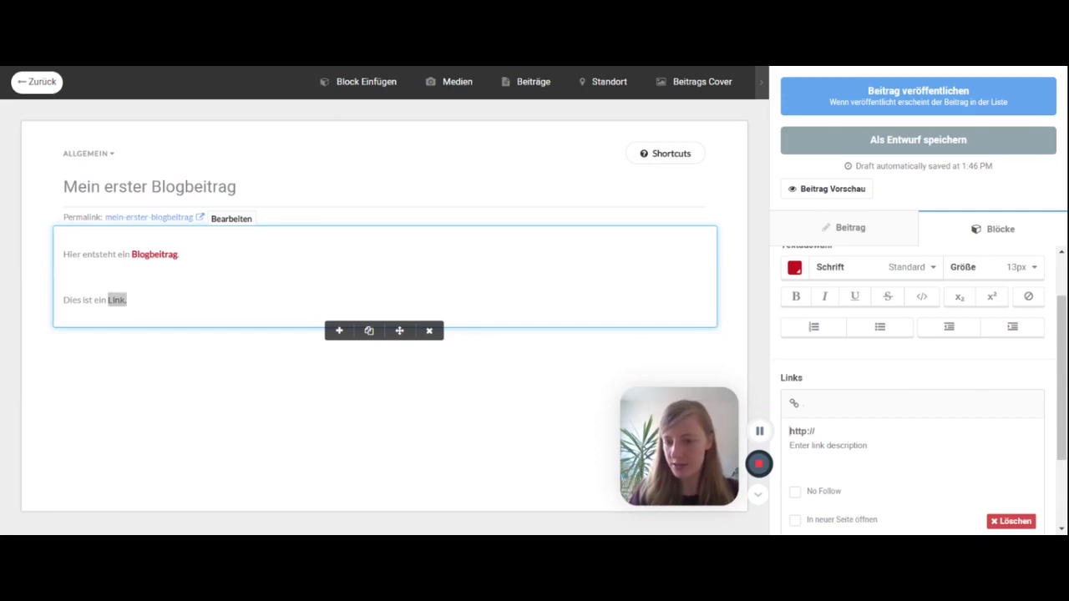
{"action": "type", "text": "wwww.co"}
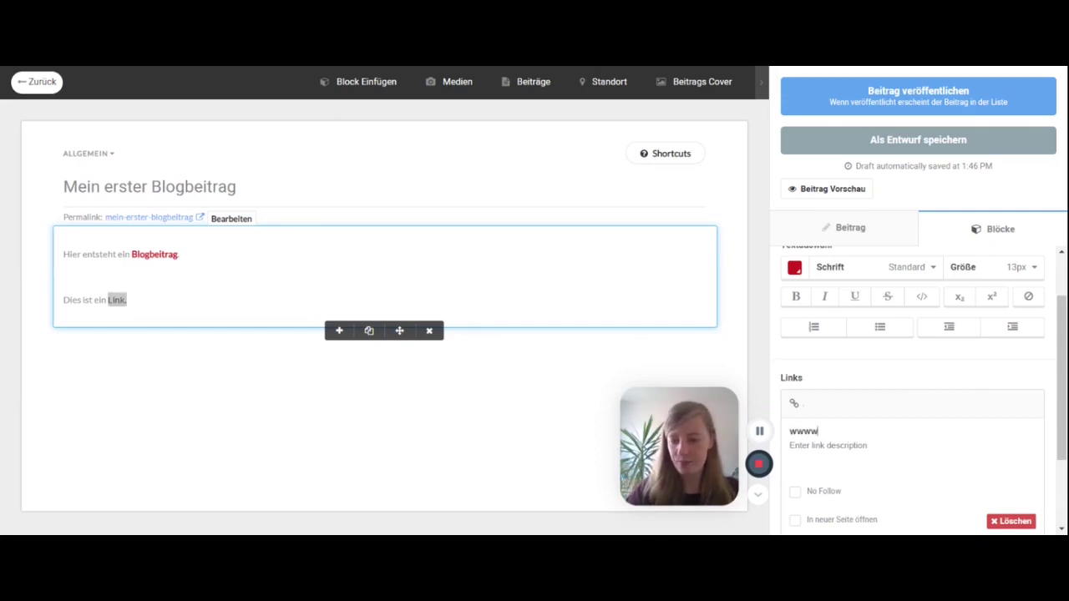
{"action": "key", "text": "BackSpace"}
{"action": "key", "text": "BackSpace"}
{"action": "key", "text": "BackSpace"}
{"action": "key", "text": "BackSpace"}
{"action": "type", "text": "."}
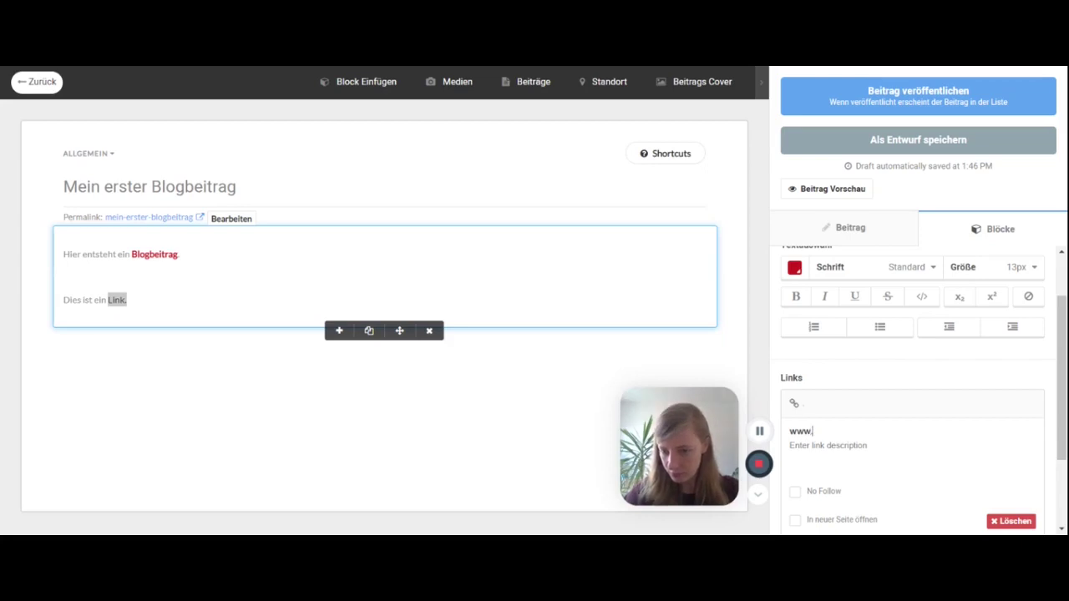
{"action": "type", "text": "citizen-science.at"}
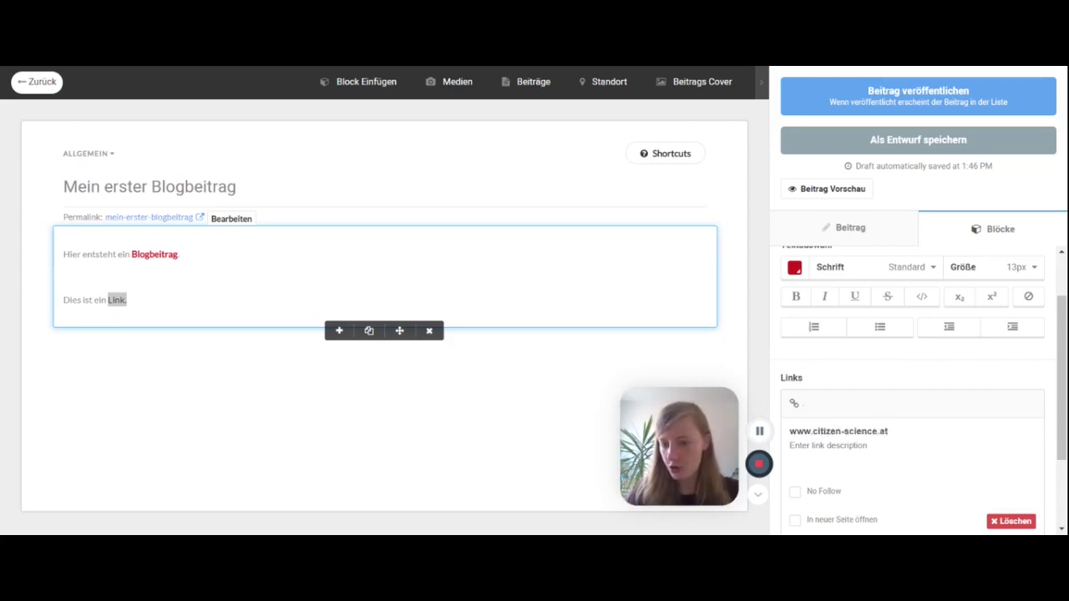
{"action": "scroll", "coordinate": [816, 472], "scroll_direction": "down", "scroll_amount": 1}
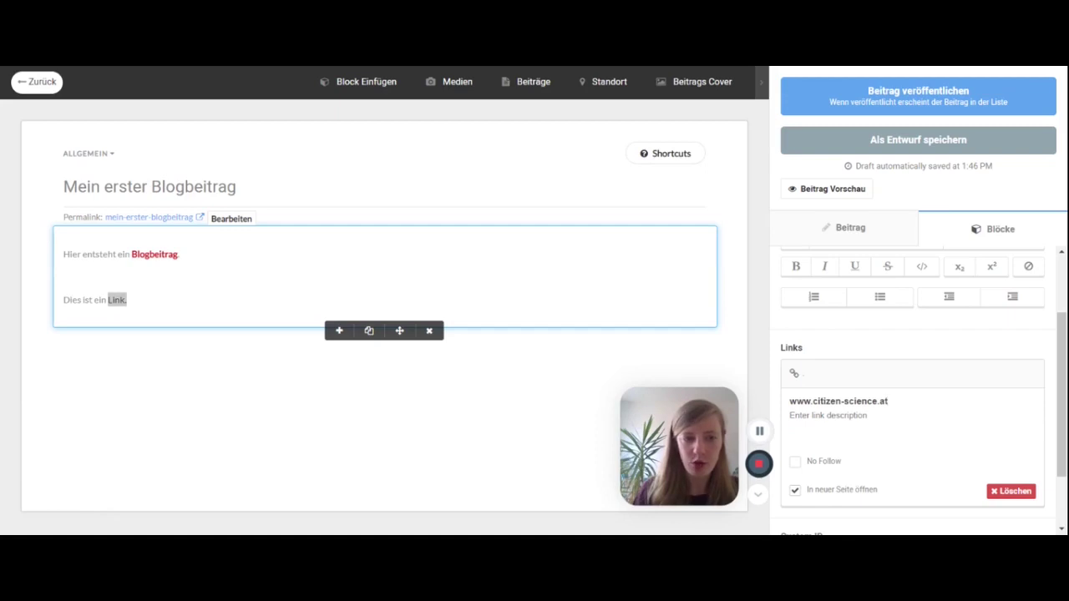
Insert a Hinweis block below the post's text block
{"action": "left_click", "coordinate": [373, 92]}
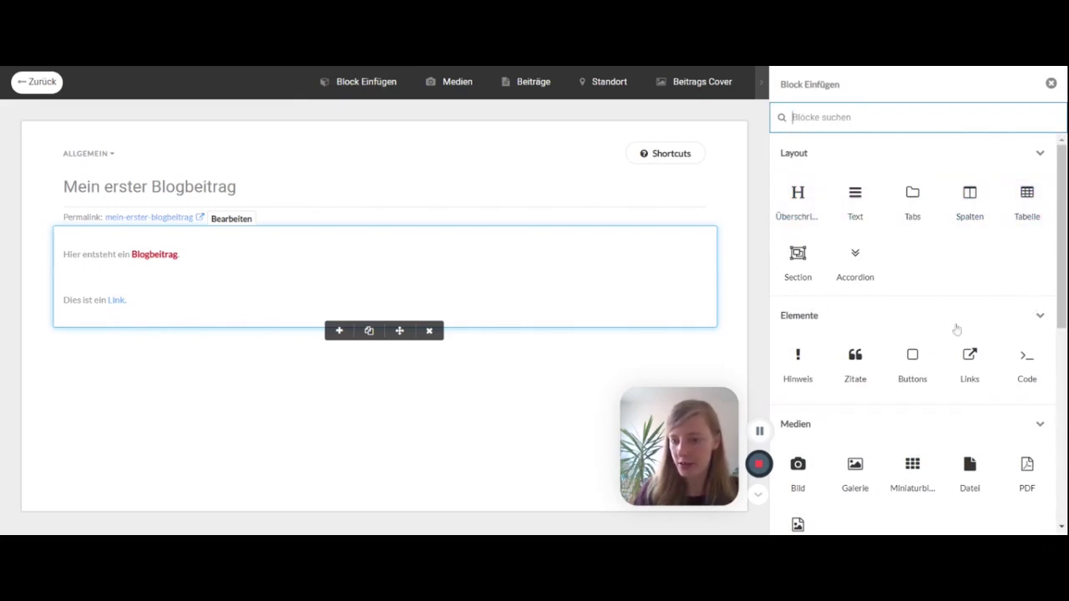
{"action": "left_click", "coordinate": [813, 365]}
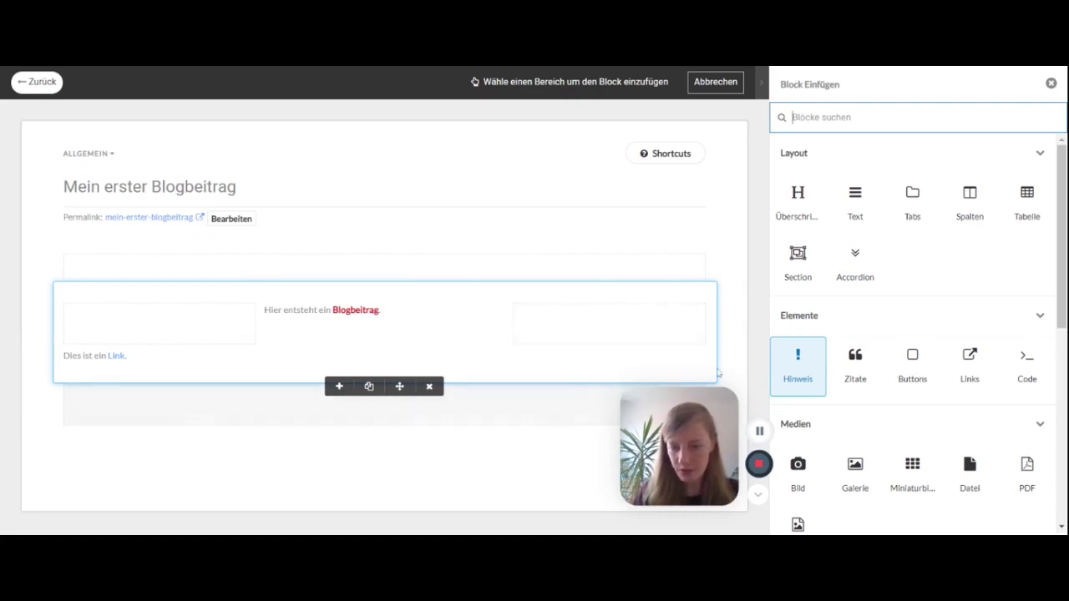
{"action": "left_click_drag", "start_coordinate": [785, 379], "coordinate": [481, 404]}
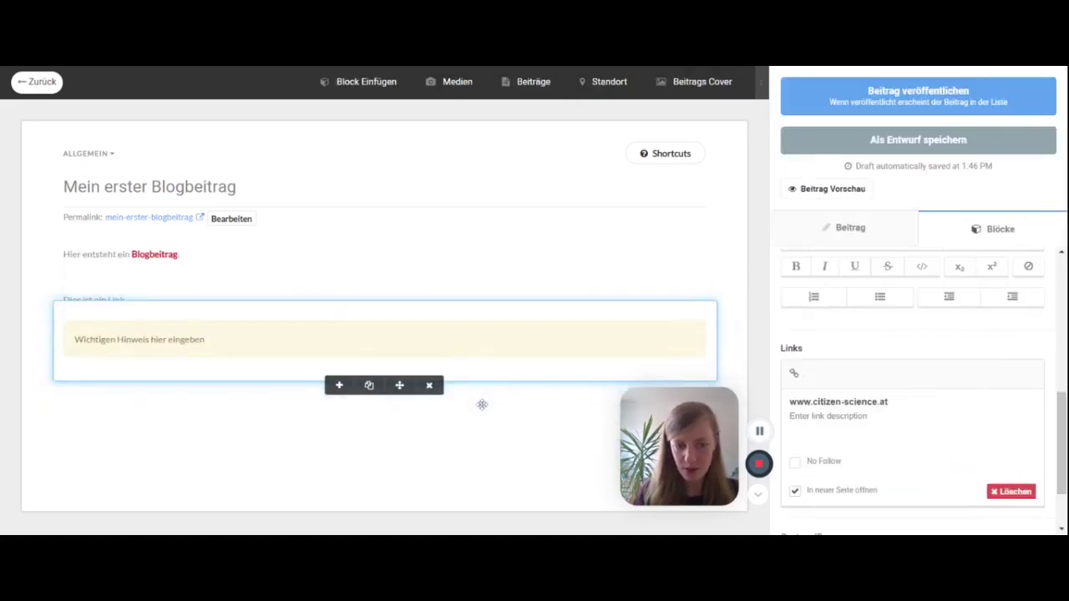
Replace the Hinweis block's placeholder text with "Das ist ein Hinweis!" and set its note type to Erfolgreich
{"action": "key", "text": "ctrl+a"}
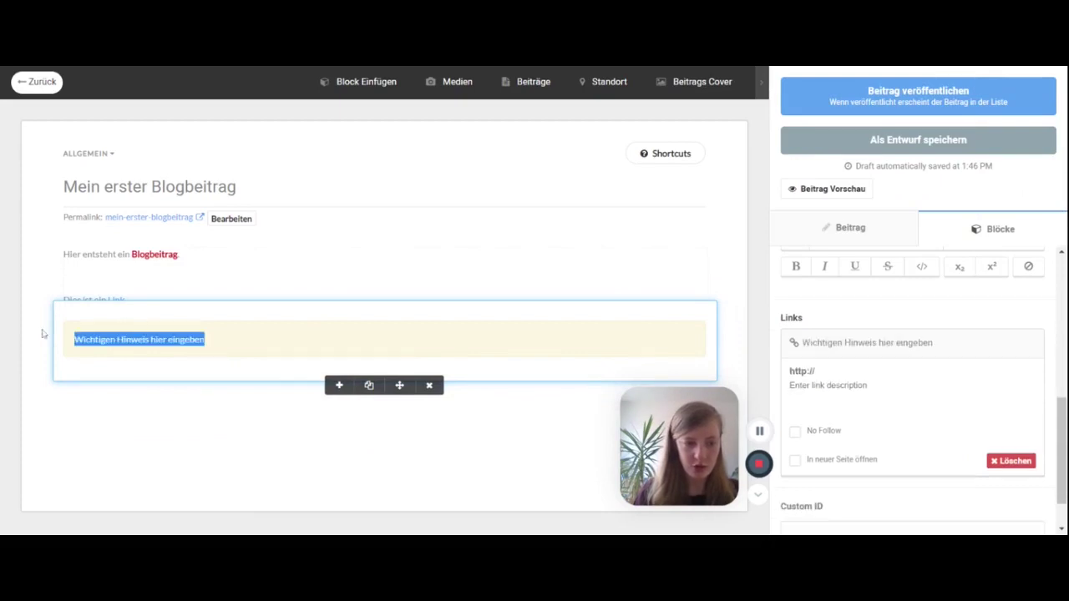
{"action": "type", "text": "Das"}
{"action": "type", "text": " ist ein H"}
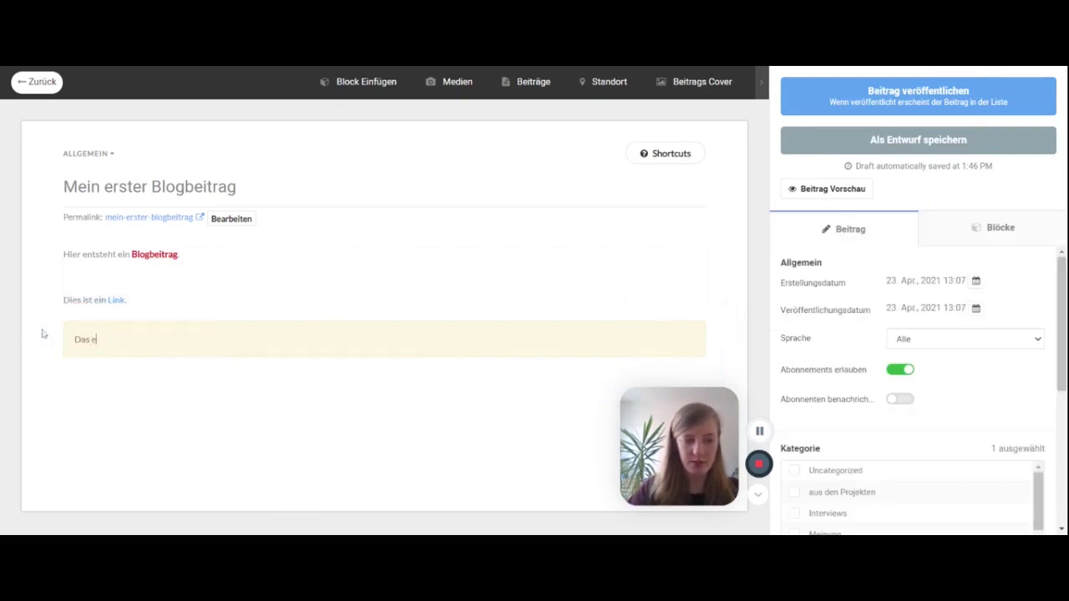
{"action": "type", "text": "inweis!"}
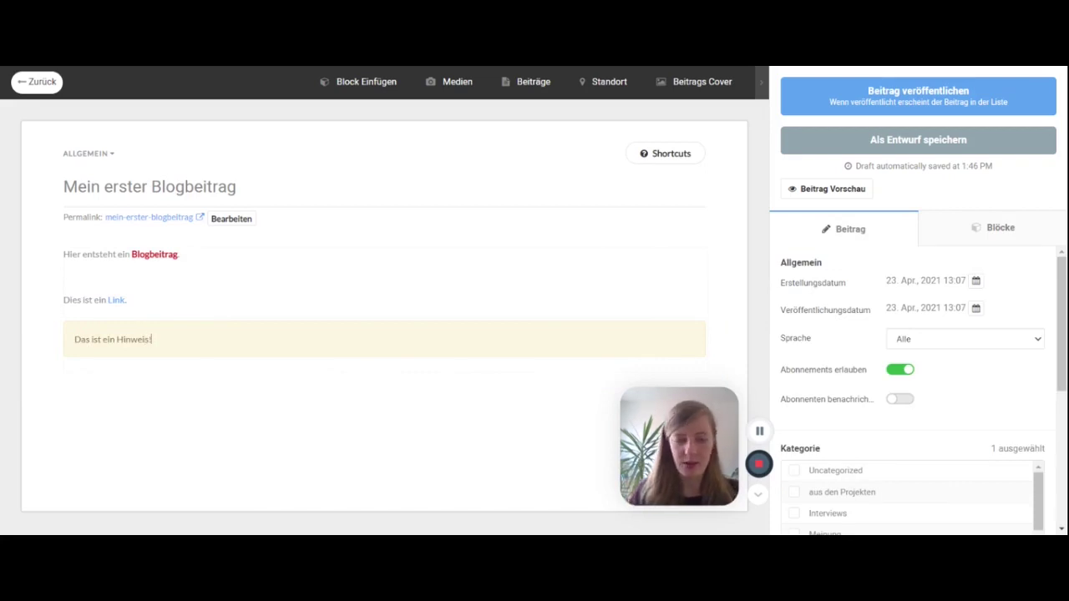
{"action": "left_click", "coordinate": [702, 359]}
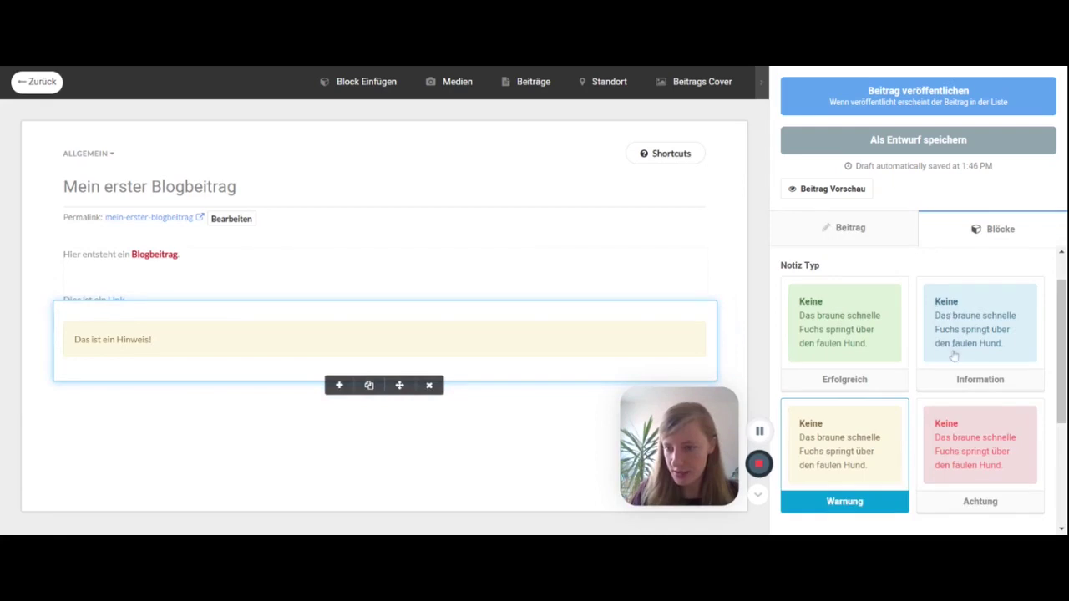
{"action": "left_click", "coordinate": [858, 353]}
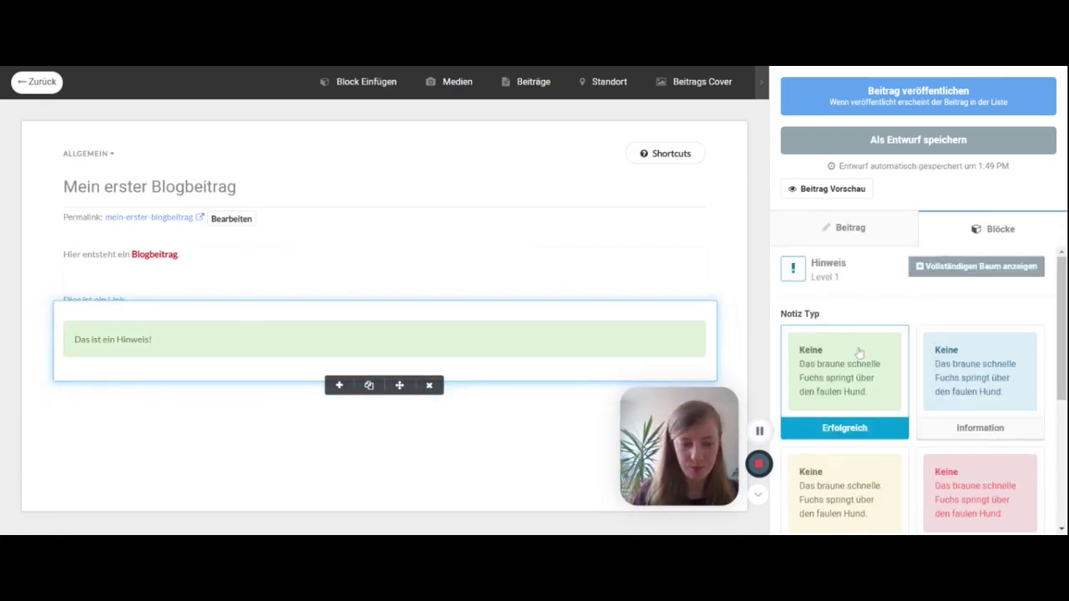
Try to move the Hinweis block above the post's text block
{"action": "left_click", "coordinate": [367, 83]}
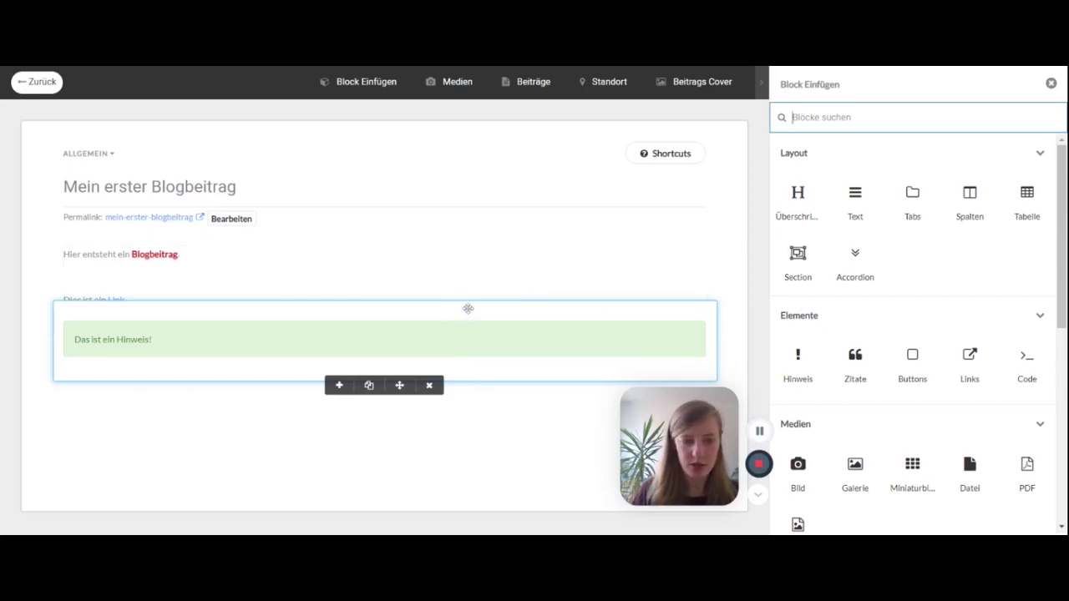
{"action": "left_click", "coordinate": [399, 386]}
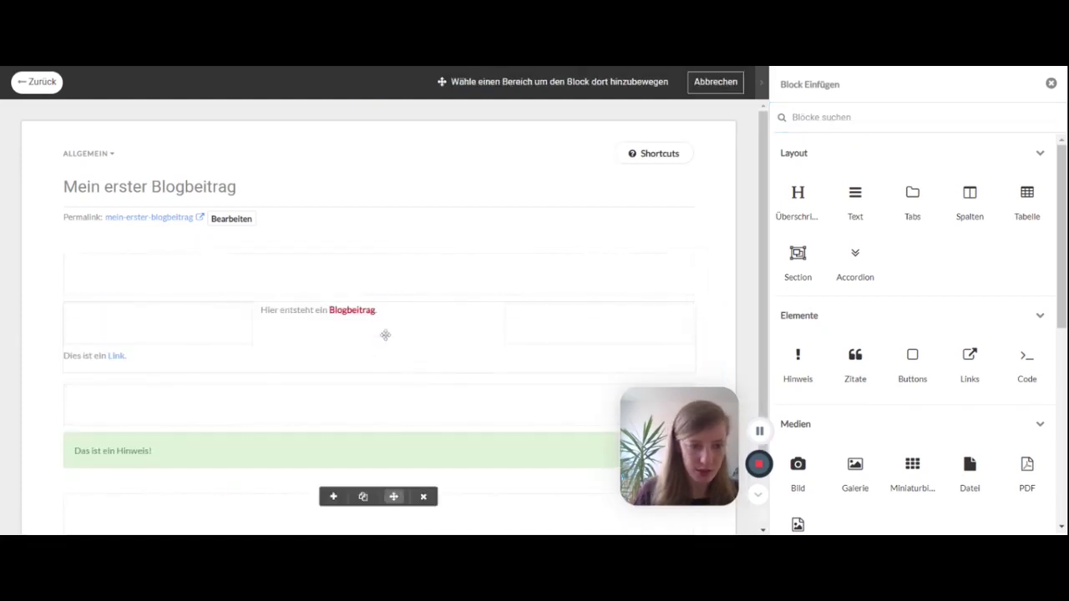
{"action": "left_click", "coordinate": [382, 283]}
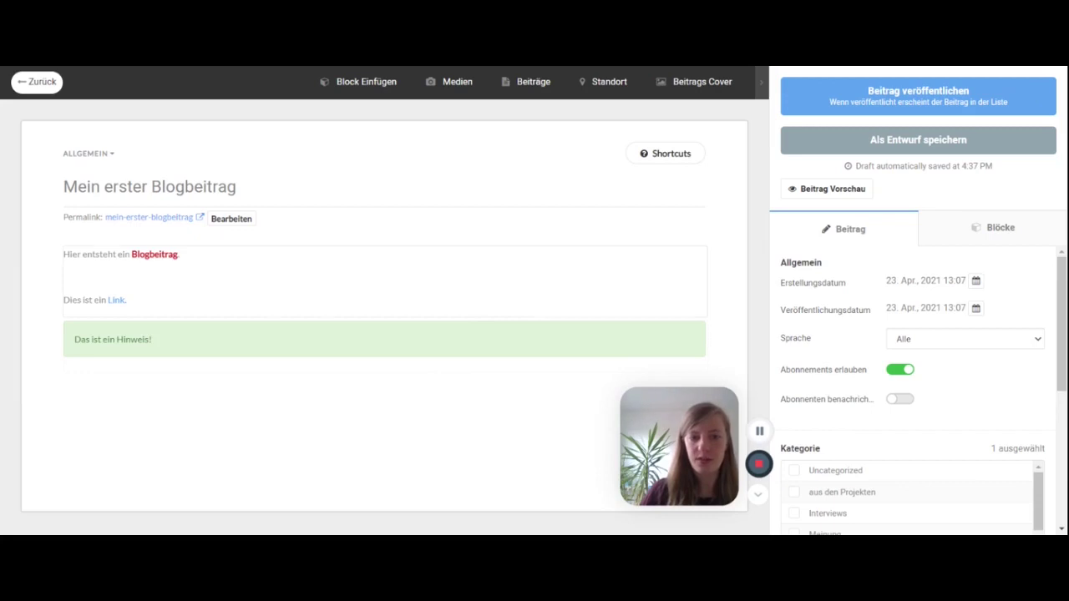
Insert a Bild block to the right of the first sentence and upload the photo of the handwritten notebook into it
{"action": "left_click", "coordinate": [386, 89]}
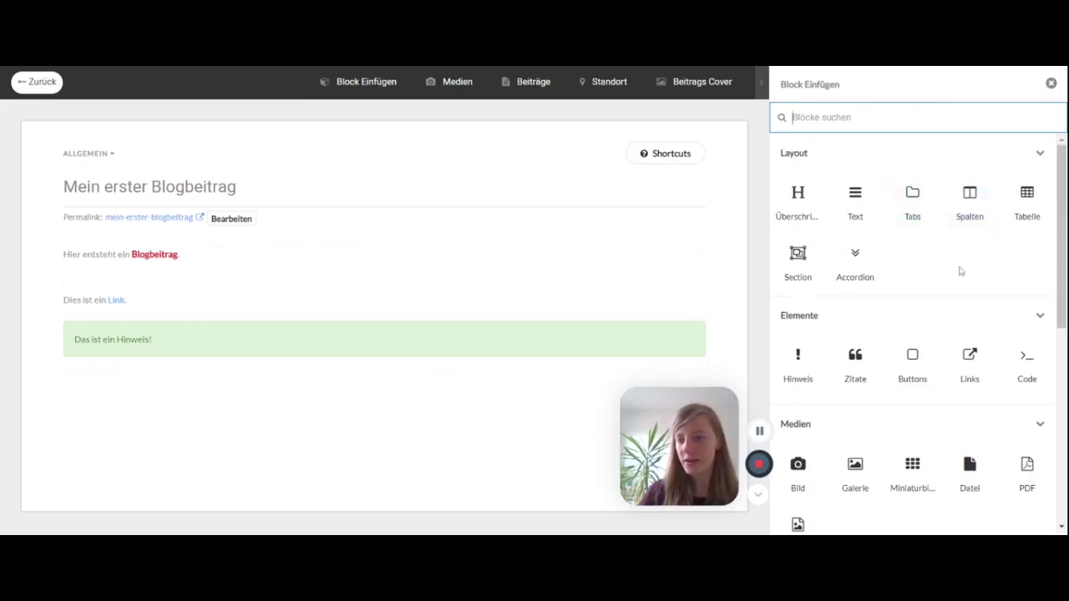
{"action": "scroll", "coordinate": [961, 271], "scroll_direction": "down", "scroll_amount": 5}
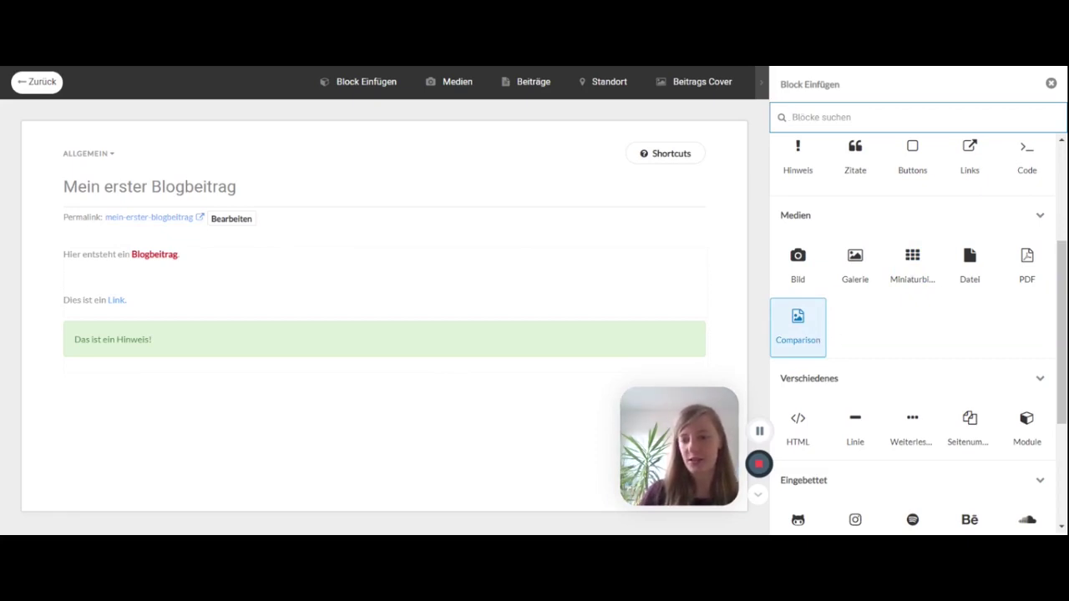
{"action": "left_click", "coordinate": [811, 277]}
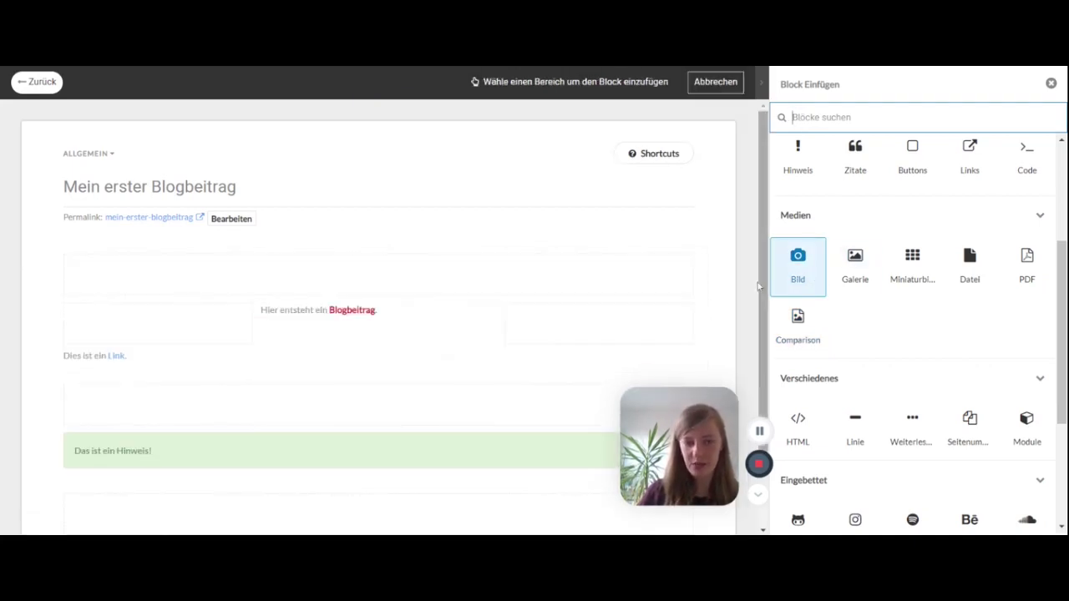
{"action": "scroll", "coordinate": [732, 294], "scroll_direction": "down", "scroll_amount": 1}
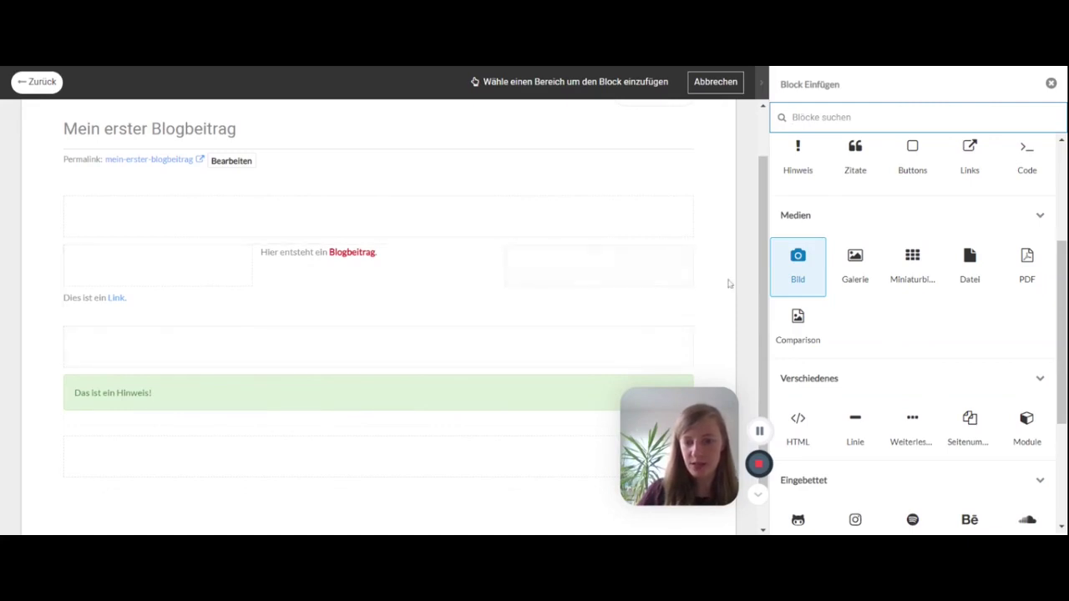
{"action": "left_click", "coordinate": [634, 278]}
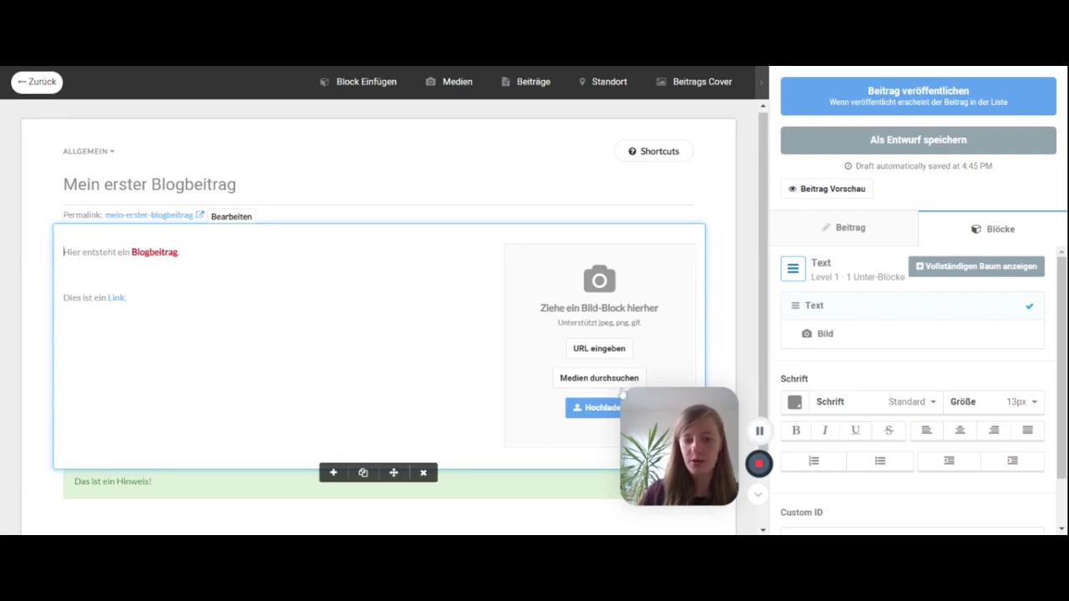
{"action": "left_click", "coordinate": [603, 408]}
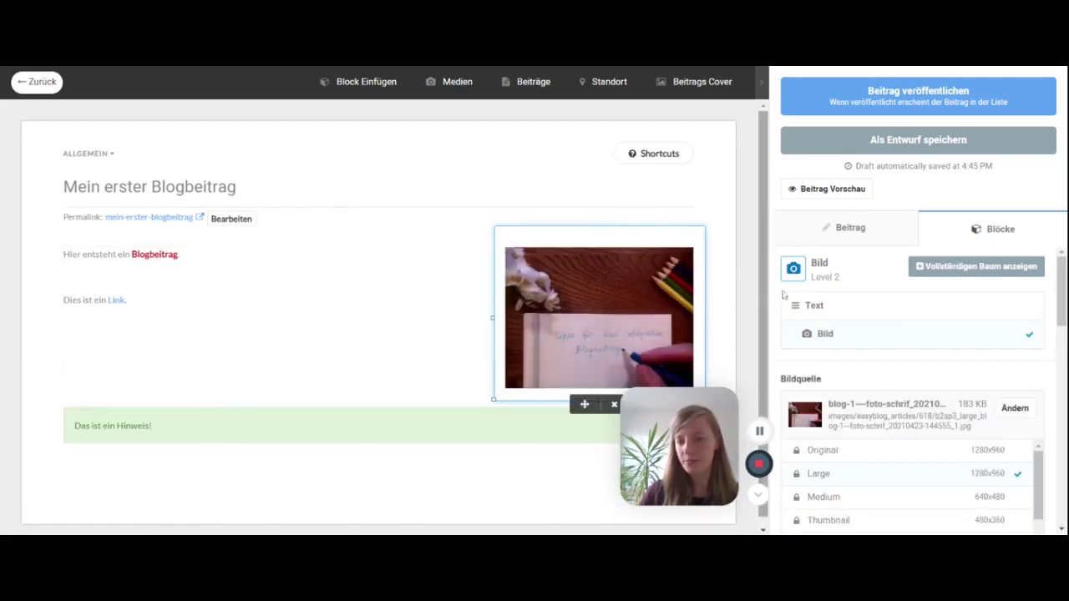
Review the inserted image's settings for source size, alignment, caption and alternative text
{"action": "scroll", "coordinate": [871, 287], "scroll_direction": "down", "scroll_amount": 3}
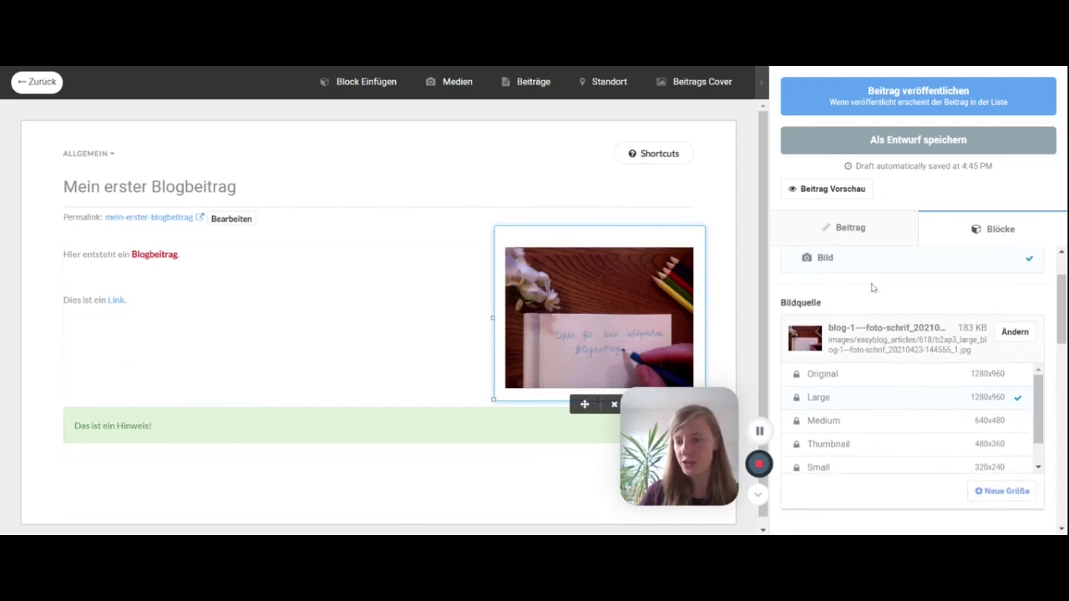
{"action": "scroll", "coordinate": [872, 287], "scroll_direction": "down", "scroll_amount": 1}
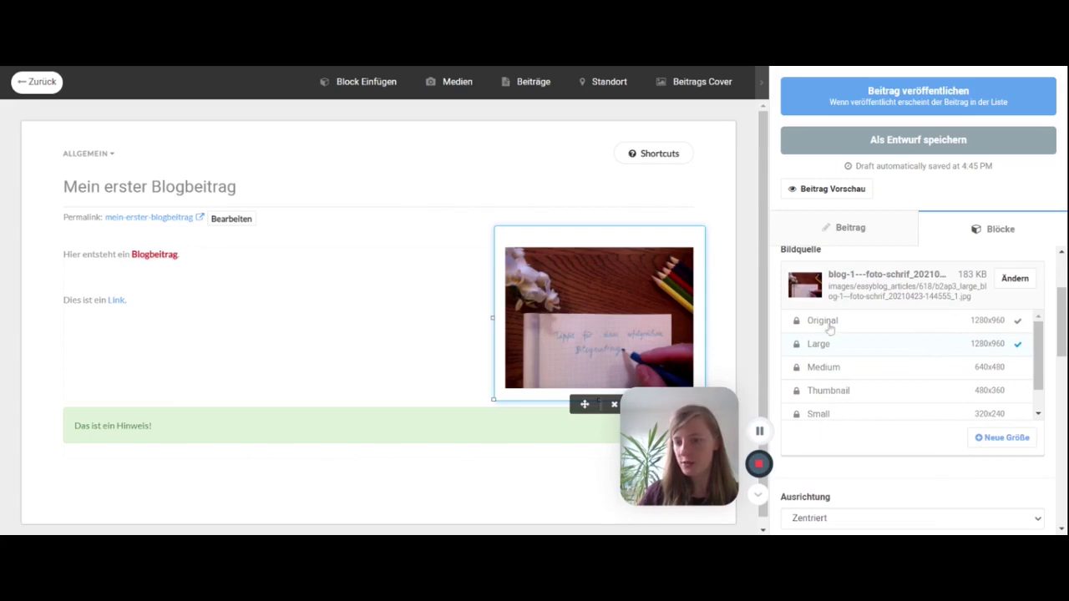
{"action": "scroll", "coordinate": [881, 415], "scroll_direction": "down", "scroll_amount": 1}
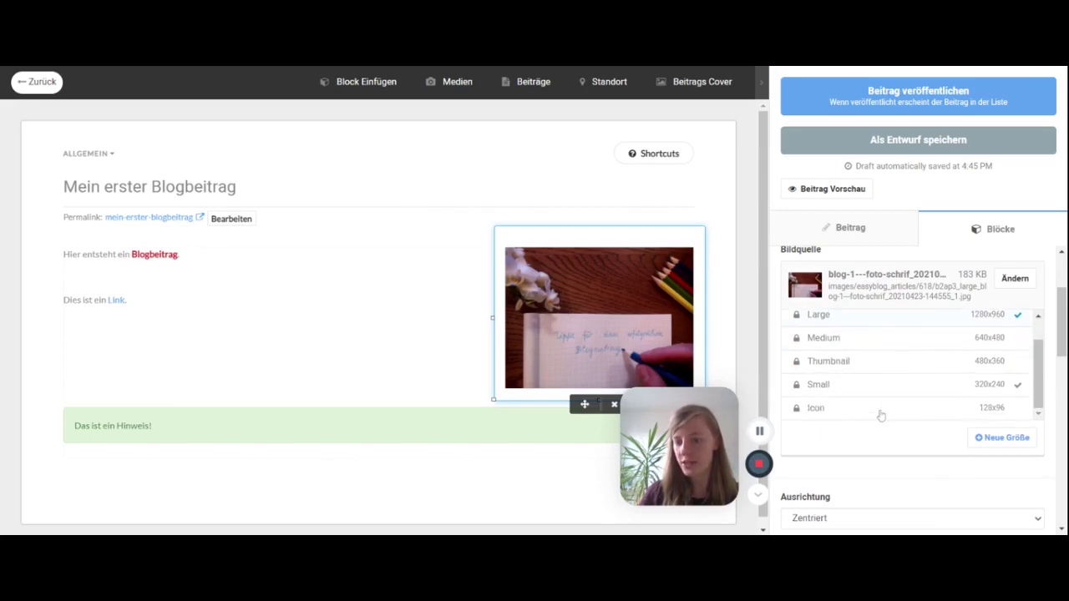
{"action": "scroll", "coordinate": [898, 477], "scroll_direction": "down", "scroll_amount": 1}
{"action": "scroll", "coordinate": [898, 477], "scroll_direction": "down", "scroll_amount": 3}
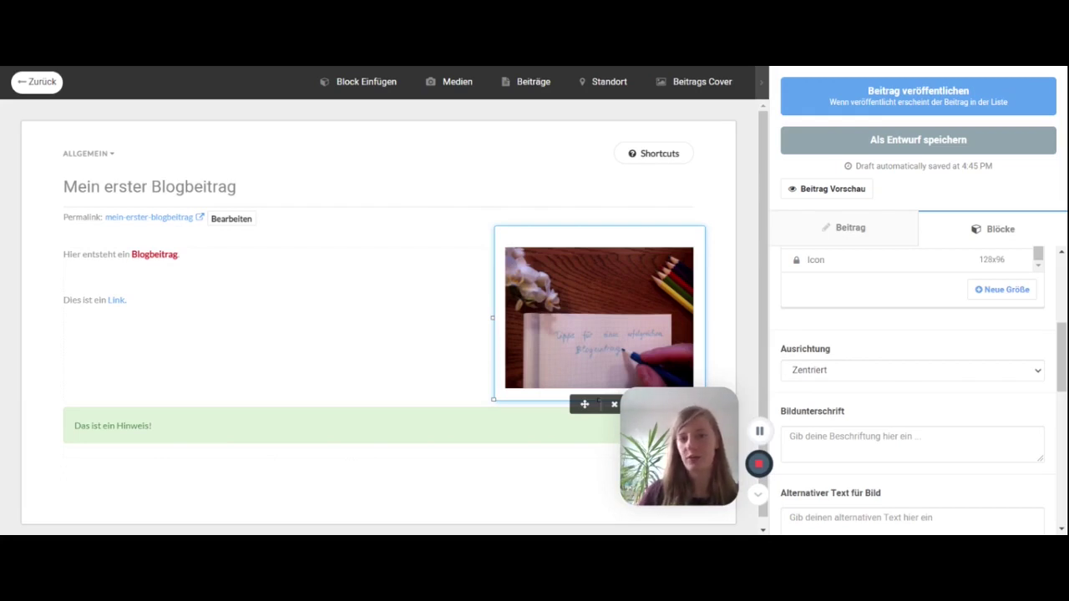
{"action": "scroll", "coordinate": [918, 388], "scroll_direction": "down", "scroll_amount": 2}
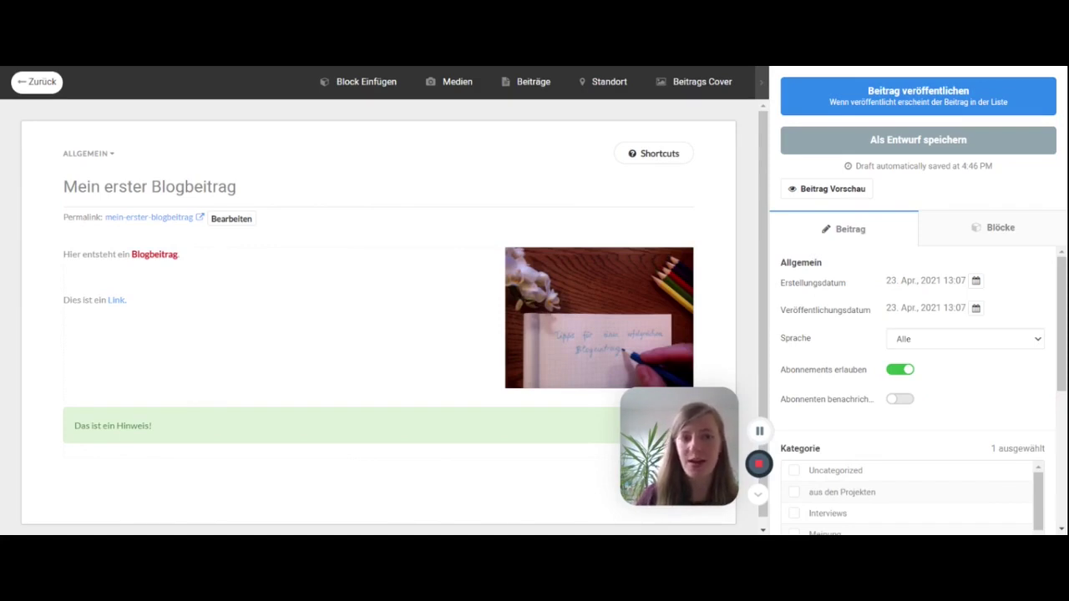
Insert a Youtube block below the Hinweis block and activate its video URL field
{"action": "left_click", "coordinate": [379, 87]}
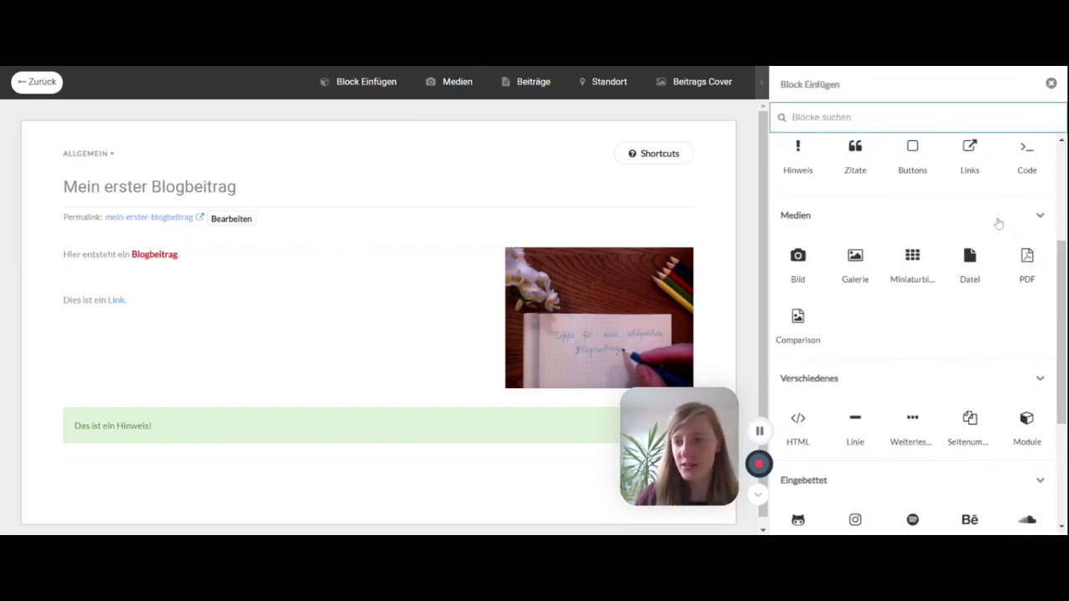
{"action": "scroll", "coordinate": [998, 223], "scroll_direction": "down", "scroll_amount": 5}
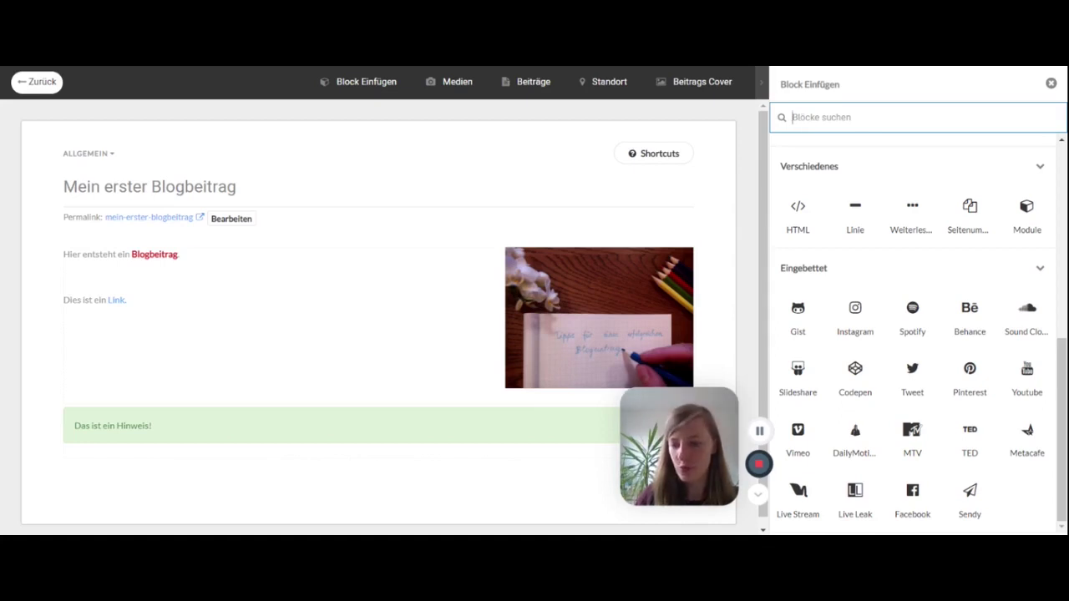
{"action": "left_click", "coordinate": [1030, 388]}
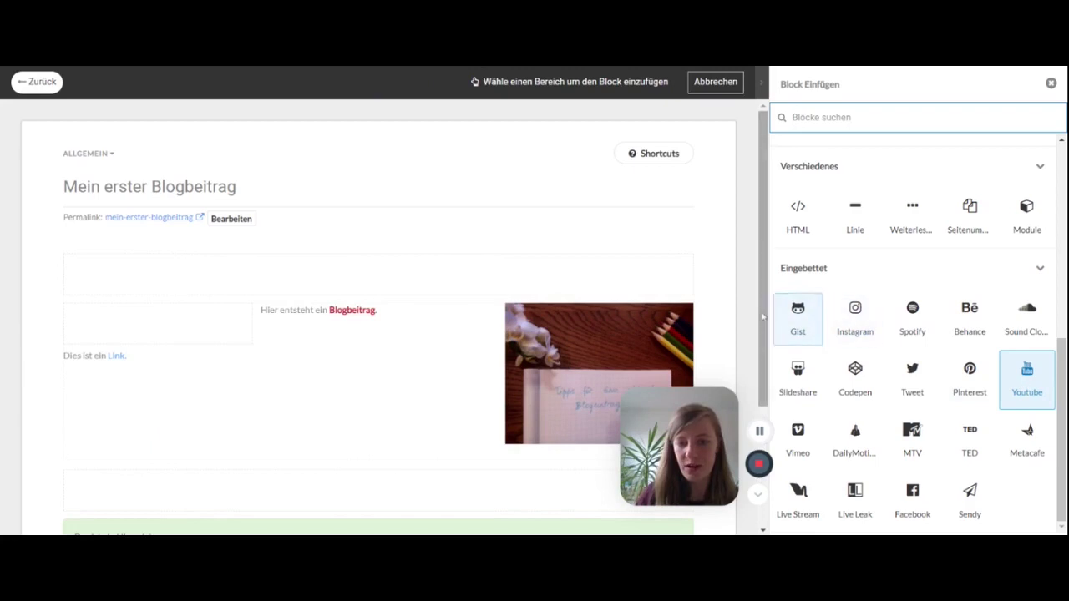
{"action": "scroll", "coordinate": [755, 313], "scroll_direction": "down", "scroll_amount": 2}
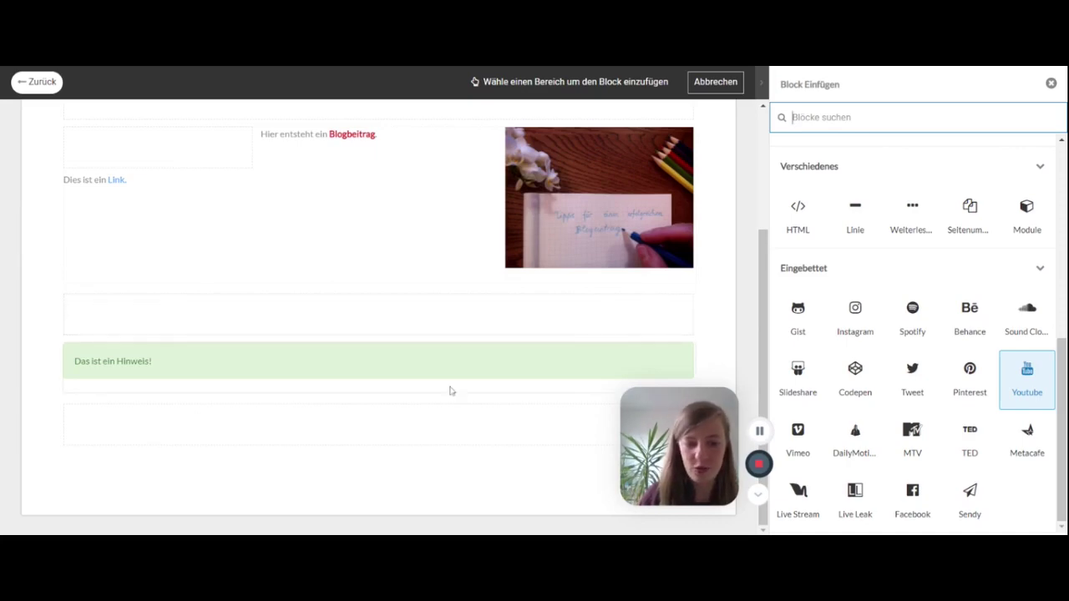
{"action": "left_click", "coordinate": [449, 414]}
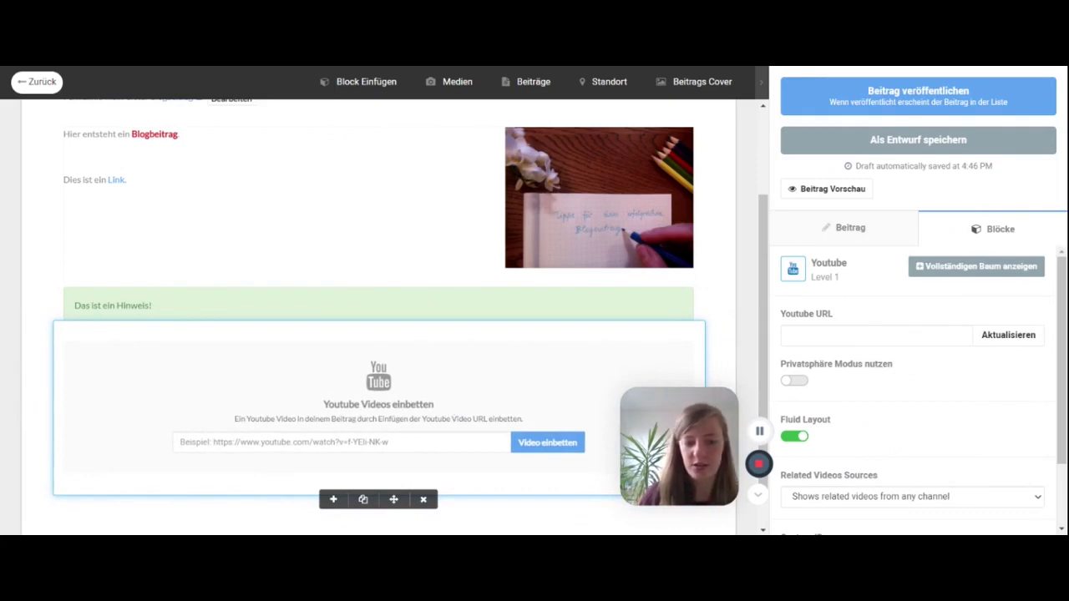
{"action": "left_click", "coordinate": [327, 441]}
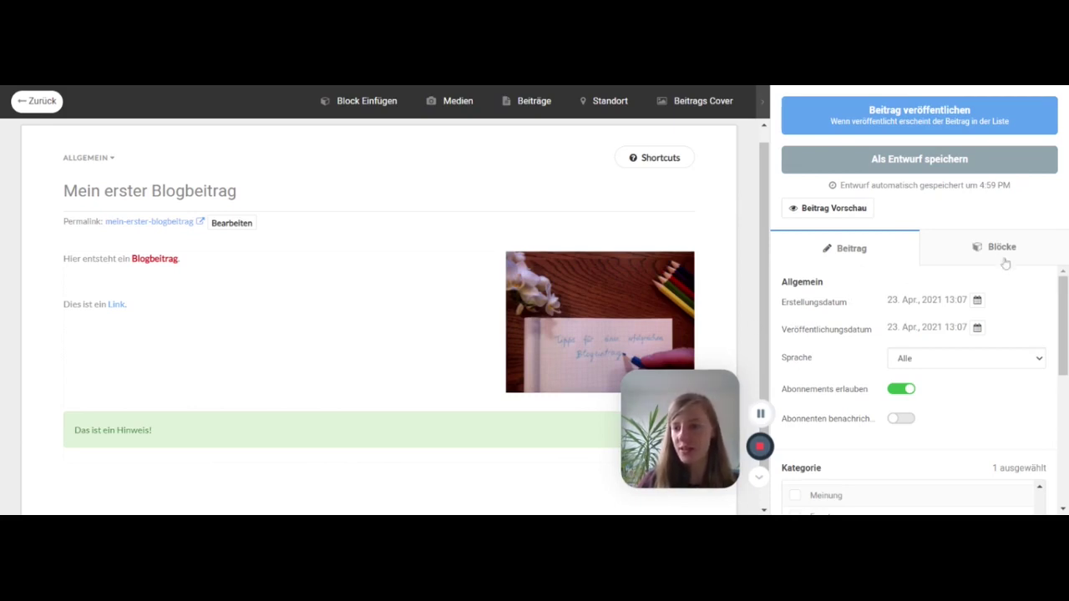
Examine the post's general, category, tag and author settings, including the author's Verknüpfungen options
{"action": "scroll", "coordinate": [1020, 297], "scroll_direction": "down", "scroll_amount": 3}
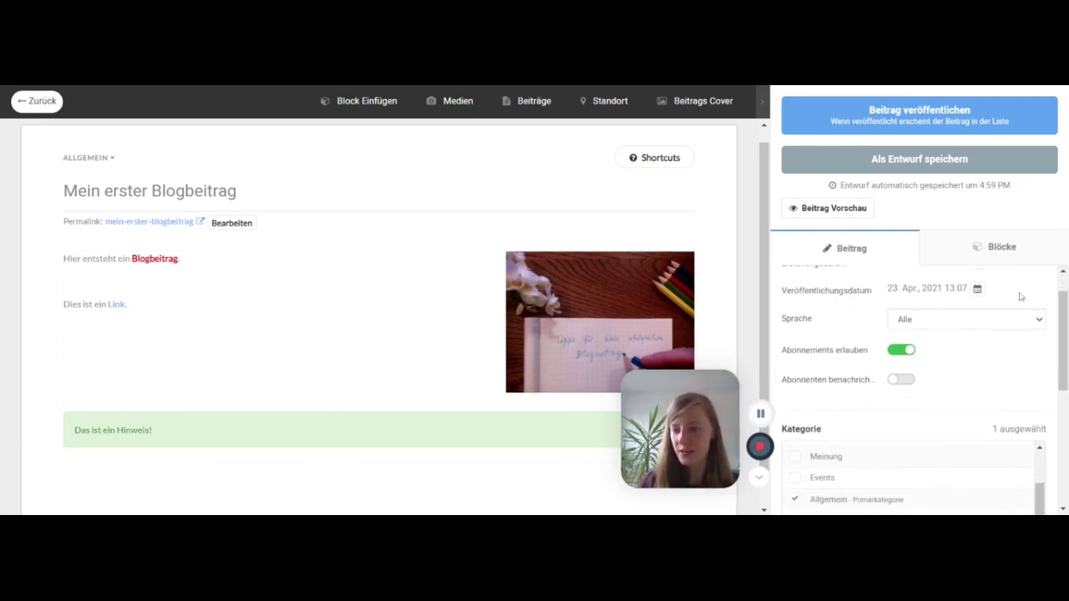
{"action": "scroll", "coordinate": [1019, 296], "scroll_direction": "down", "scroll_amount": 1}
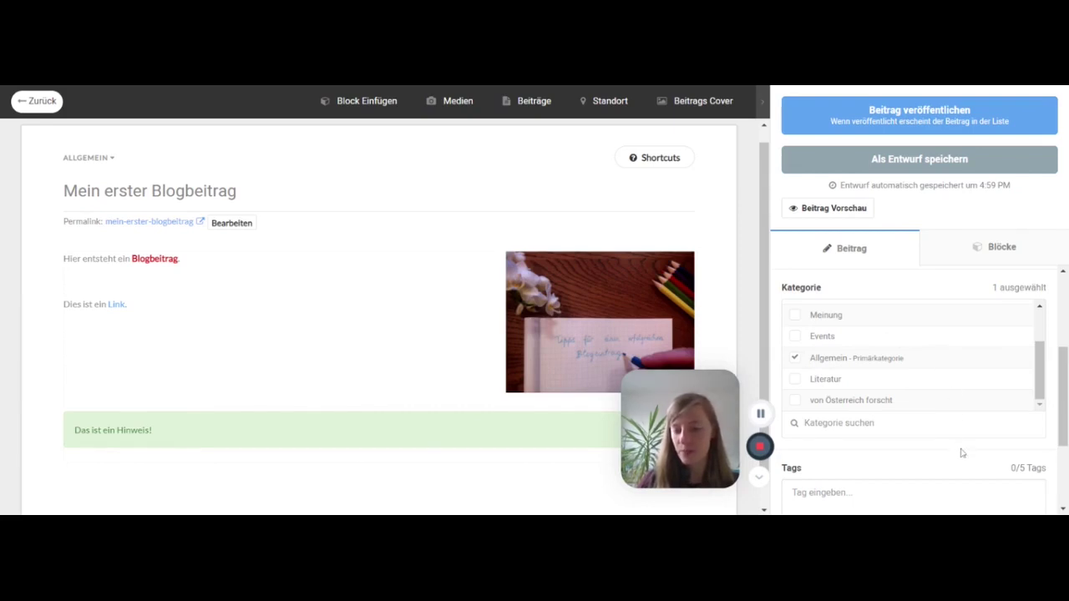
{"action": "scroll", "coordinate": [961, 453], "scroll_direction": "down", "scroll_amount": 1}
{"action": "scroll", "coordinate": [961, 453], "scroll_direction": "down", "scroll_amount": 1}
{"action": "scroll", "coordinate": [961, 453], "scroll_direction": "down", "scroll_amount": 3}
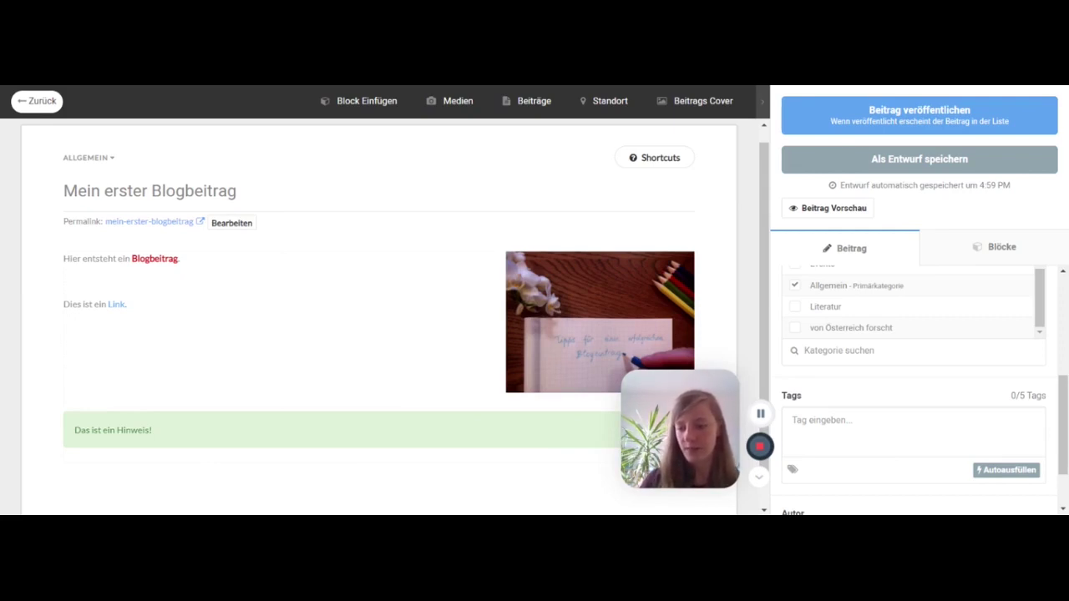
{"action": "scroll", "coordinate": [919, 384], "scroll_direction": "down", "scroll_amount": 2}
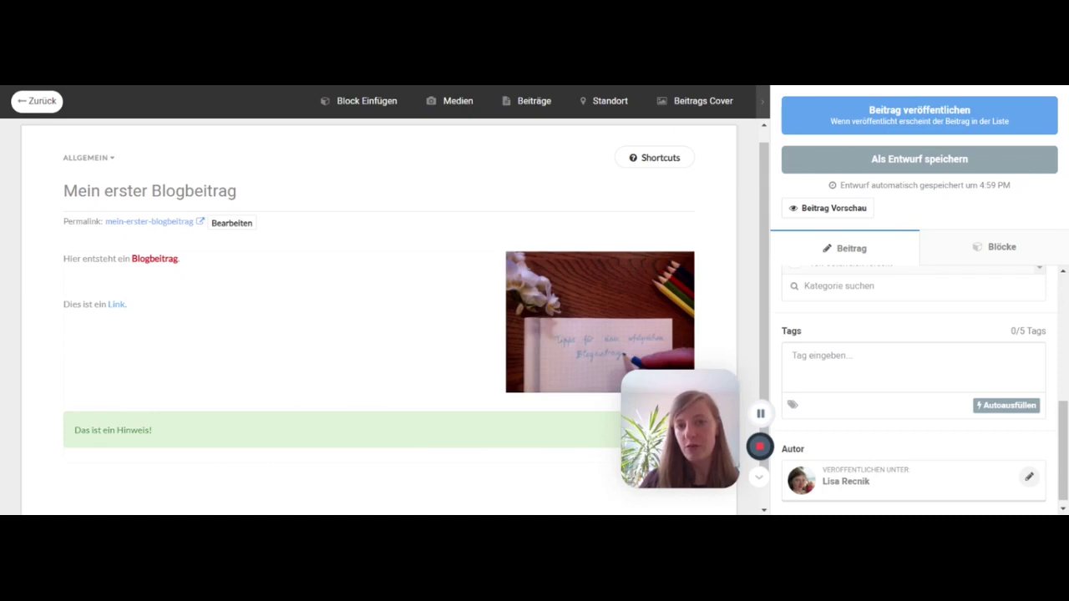
{"action": "scroll", "coordinate": [868, 428], "scroll_direction": "down", "scroll_amount": 1}
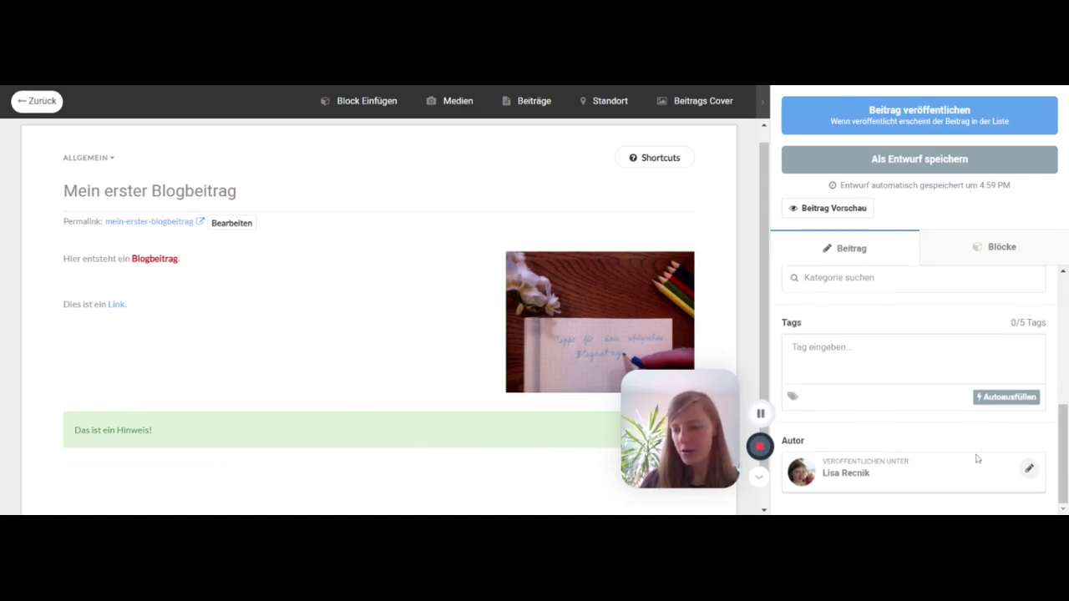
{"action": "left_click", "coordinate": [1031, 471]}
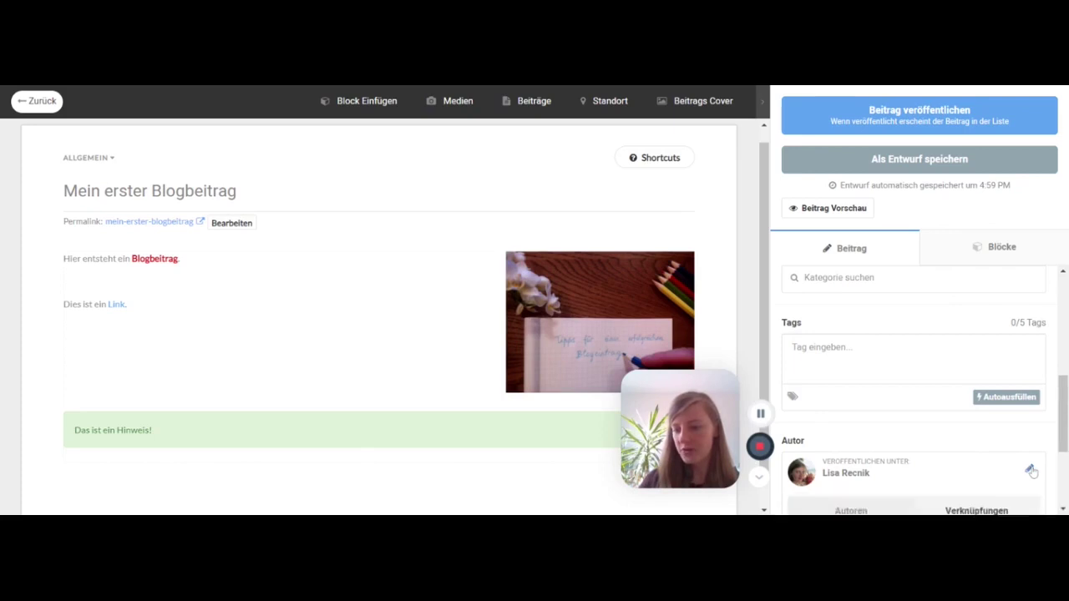
{"action": "scroll", "coordinate": [1011, 460], "scroll_direction": "down", "scroll_amount": 3}
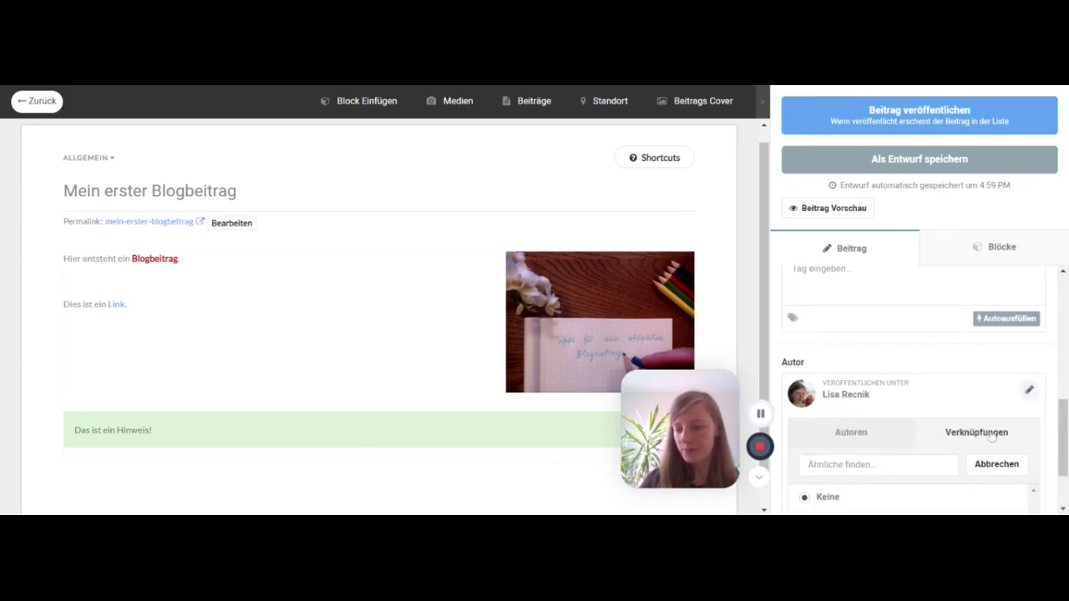
{"action": "scroll", "coordinate": [991, 442], "scroll_direction": "down", "scroll_amount": 3}
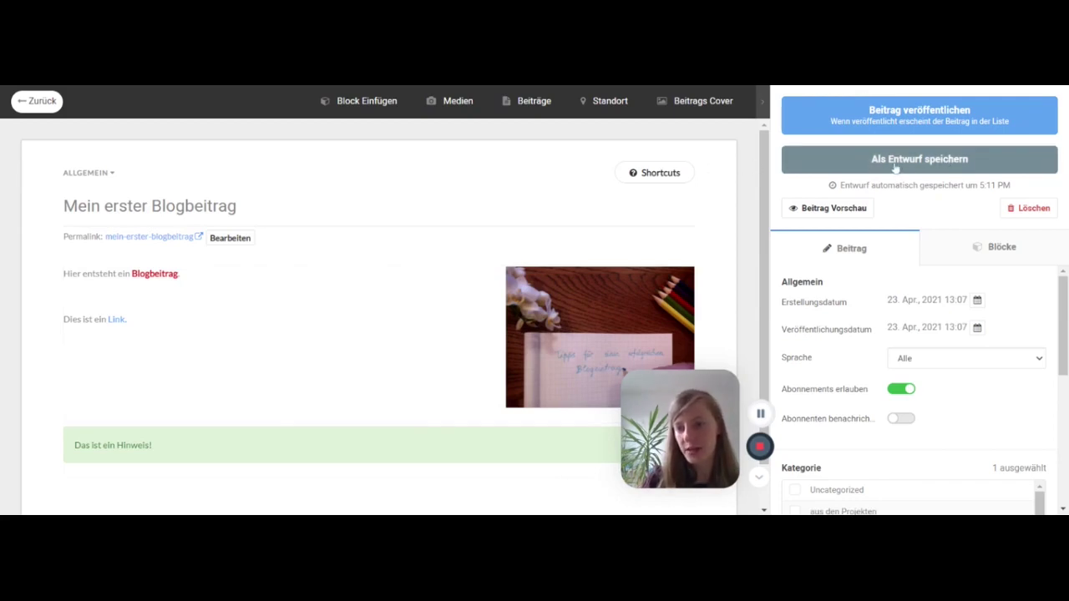
Open the preview of the blog post
{"action": "left_click", "coordinate": [808, 214]}
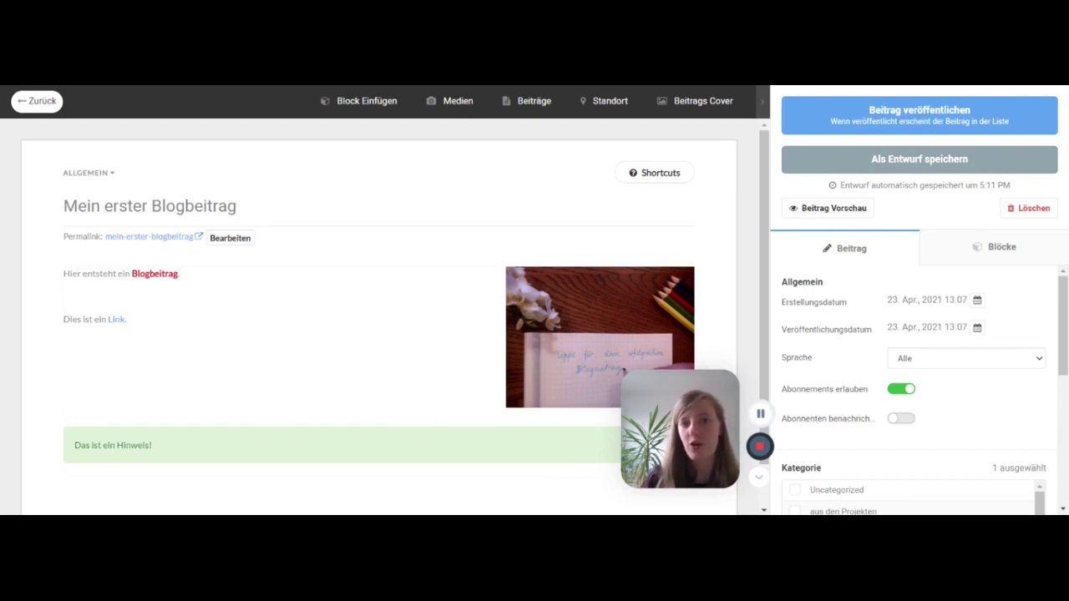